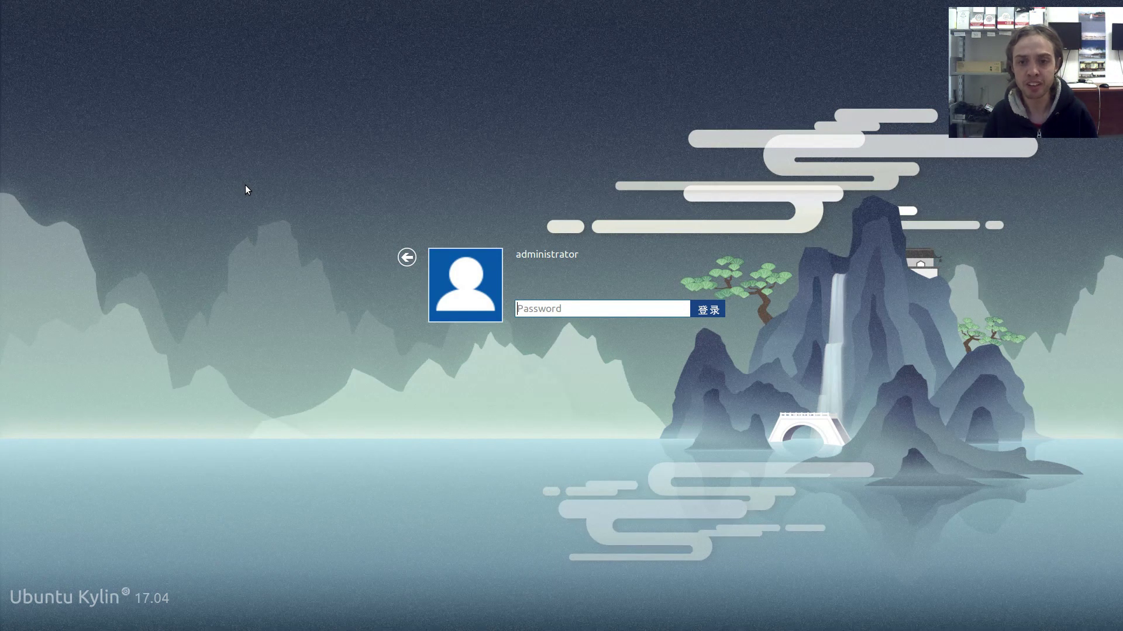
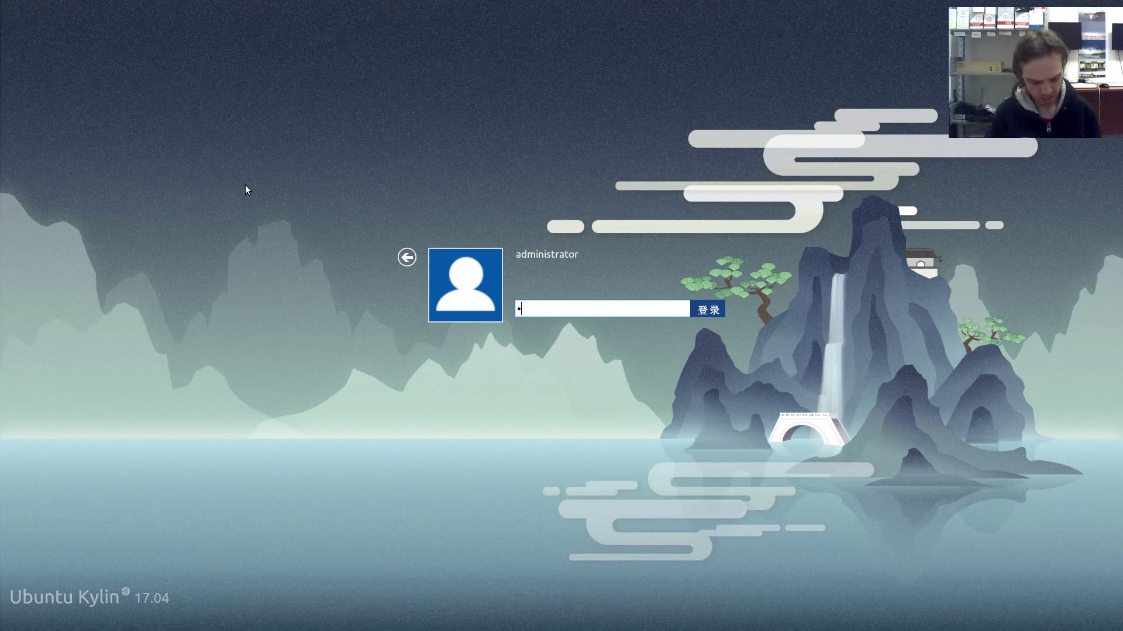
{"action": "key", "text": "Return"}
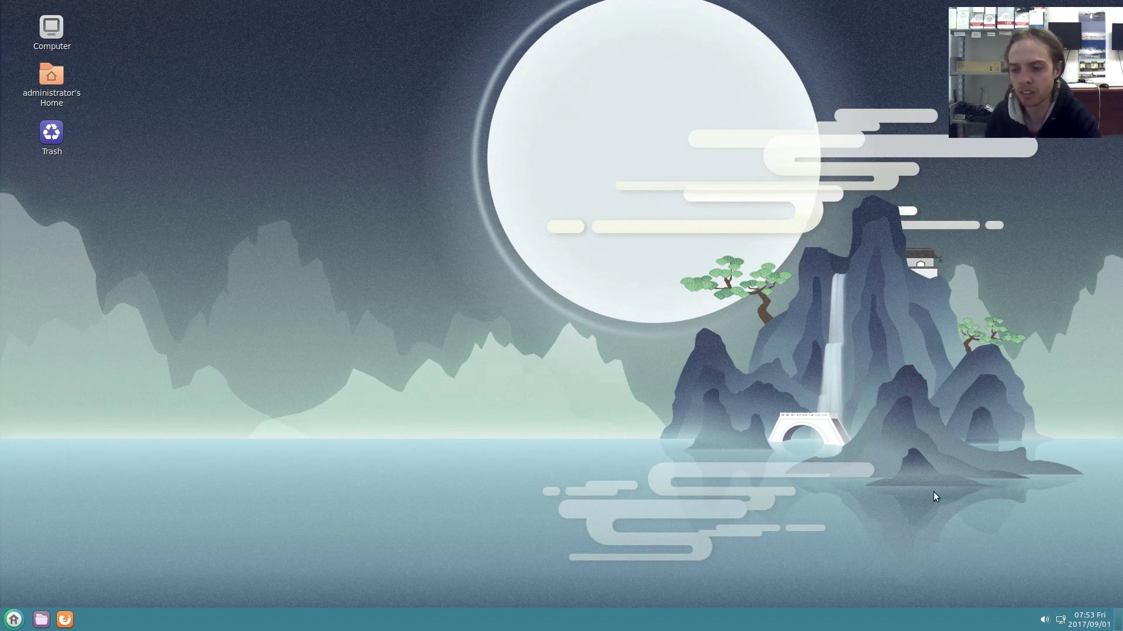
{"action": "left_click", "coordinate": [1097, 622]}
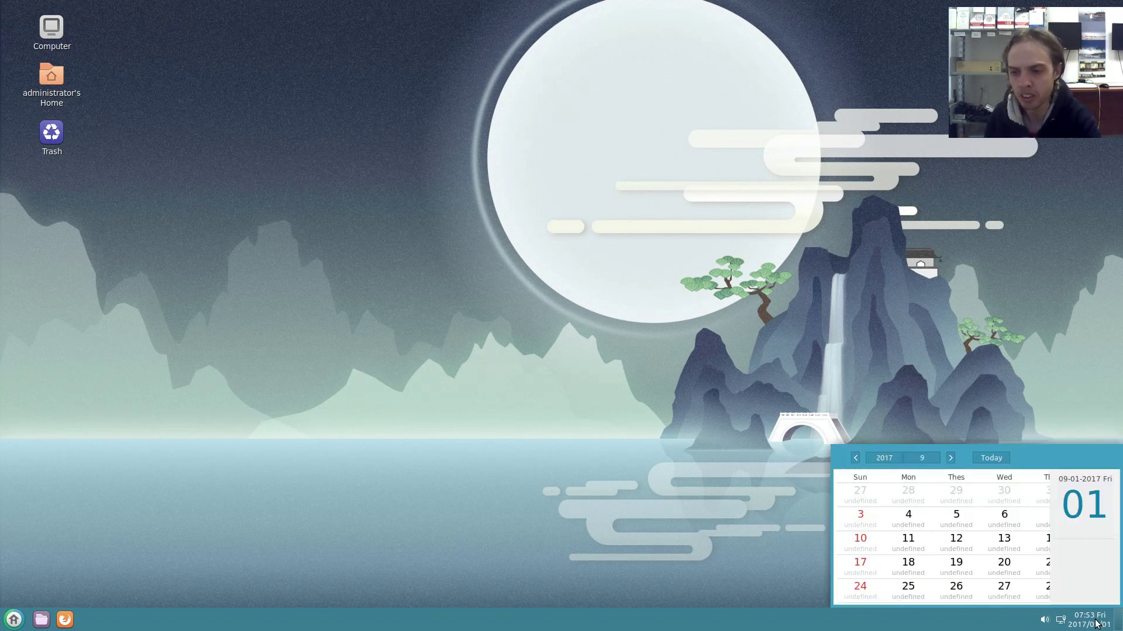
{"action": "left_click", "coordinate": [1096, 624]}
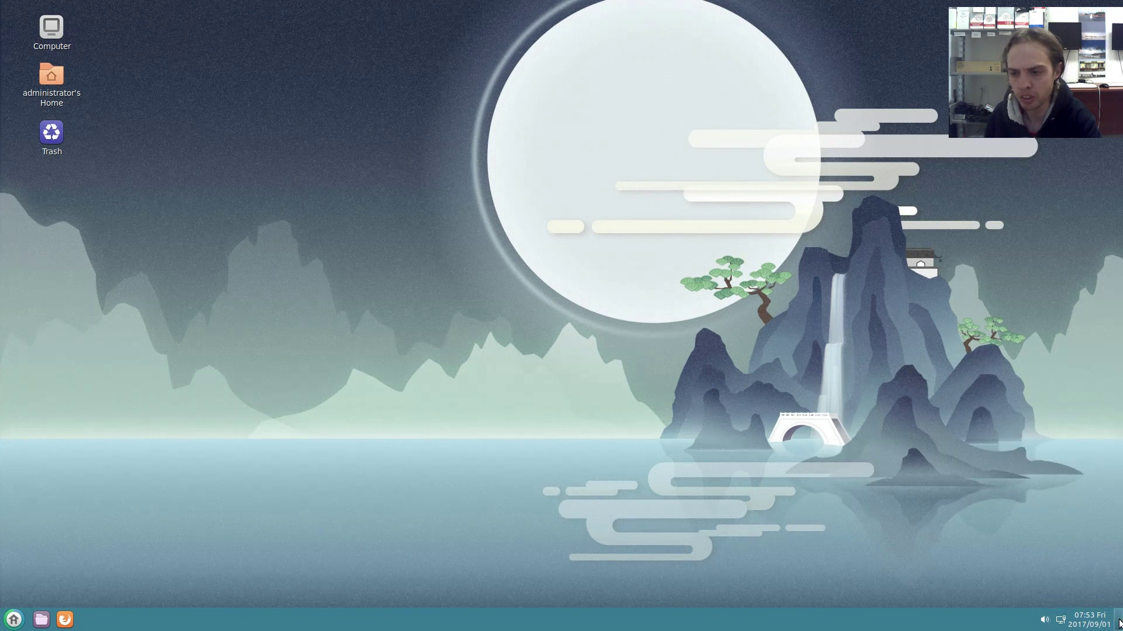
{"action": "left_click", "coordinate": [1119, 623]}
{"action": "left_click", "coordinate": [1094, 622]}
{"action": "left_click", "coordinate": [1060, 621]}
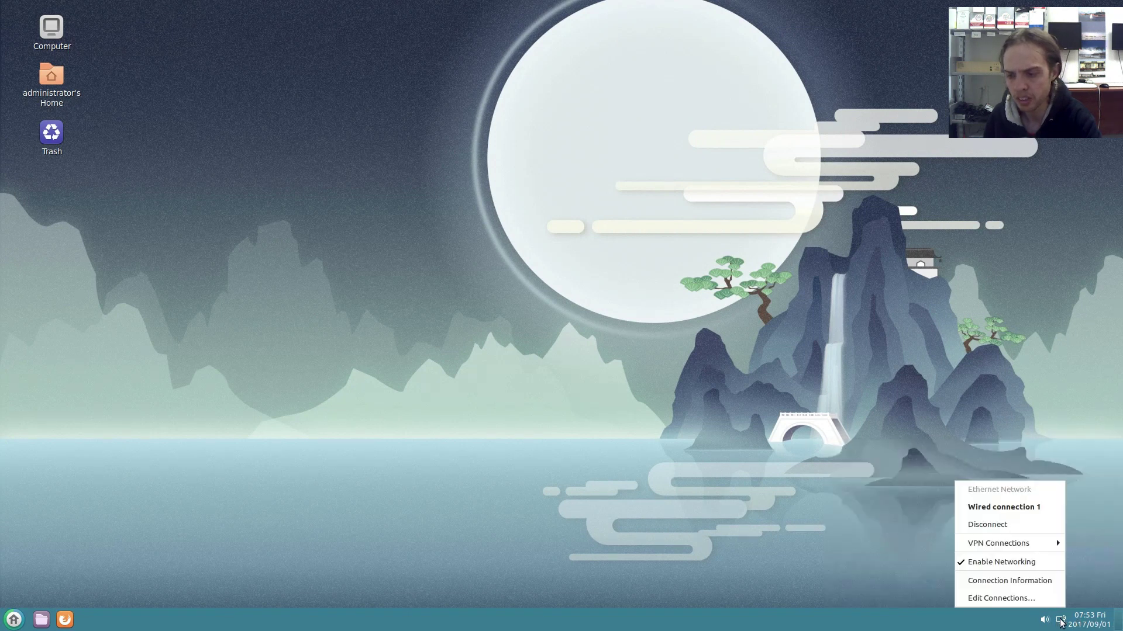
{"action": "left_click", "coordinate": [1060, 622]}
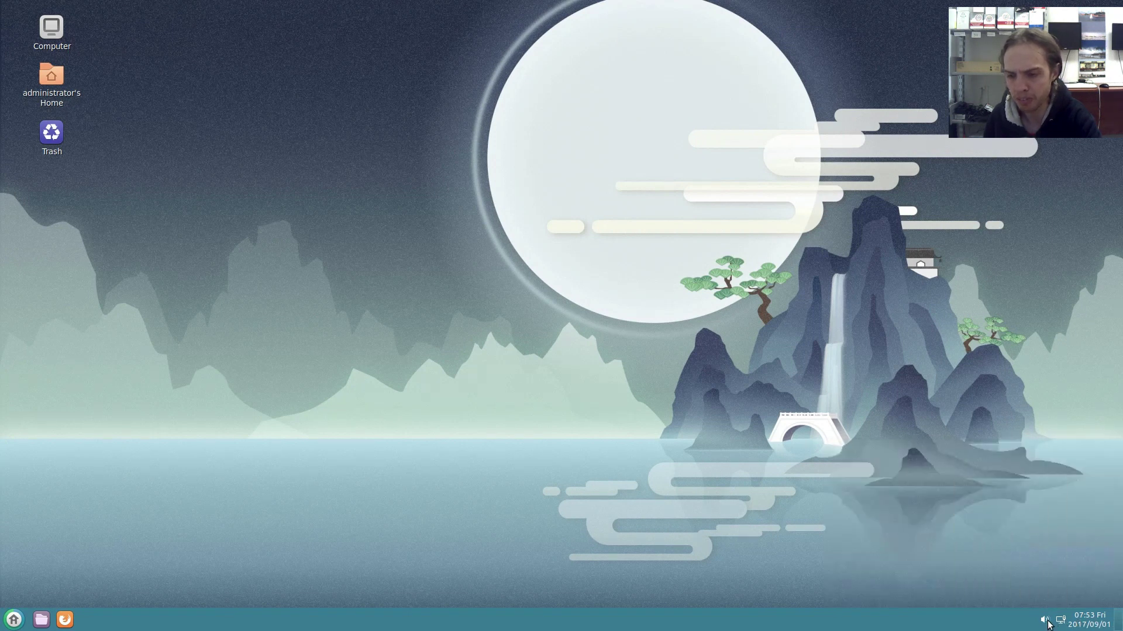
{"action": "left_click", "coordinate": [1044, 619]}
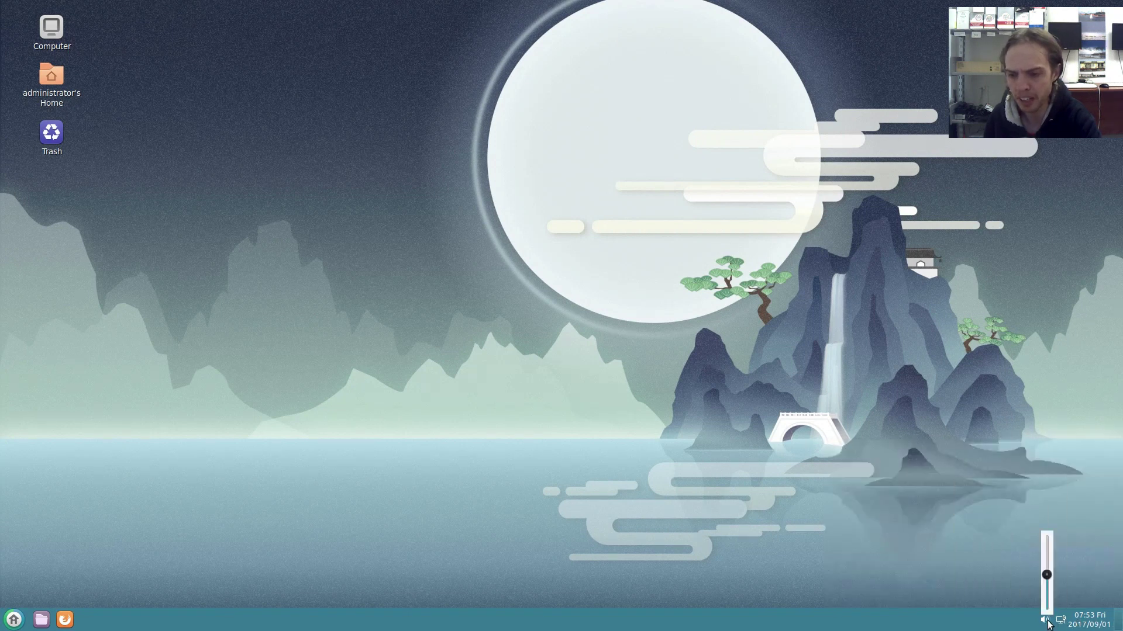
{"action": "right_click", "coordinate": [641, 622]}
{"action": "left_click", "coordinate": [661, 602]}
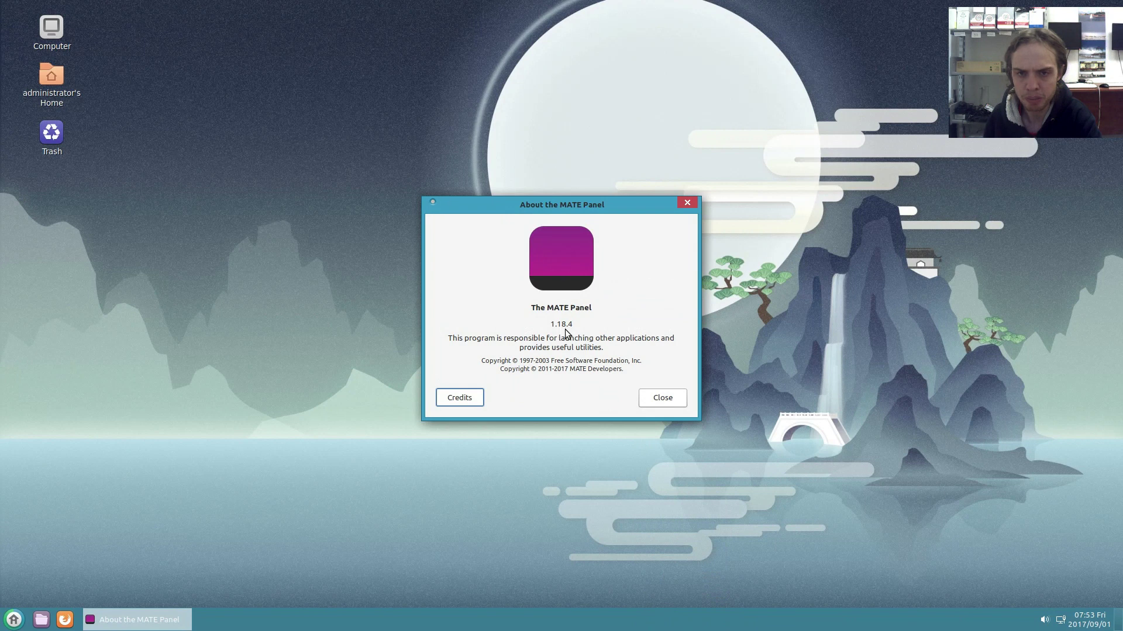
{"action": "left_click", "coordinate": [659, 403]}
{"action": "right_click", "coordinate": [526, 623]}
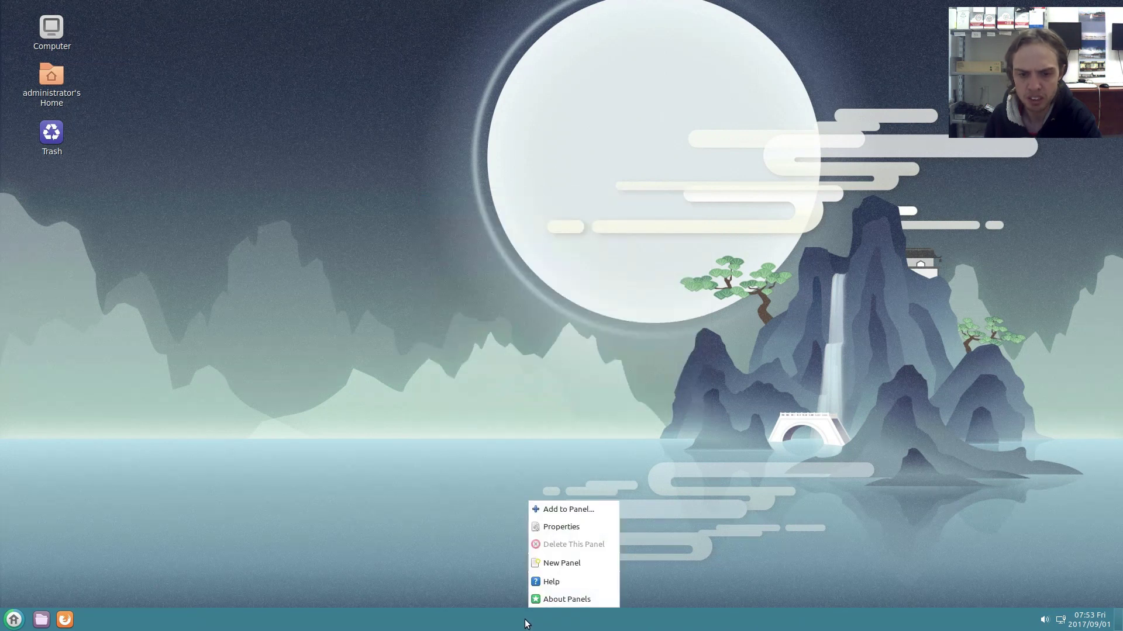
{"action": "left_click", "coordinate": [440, 518]}
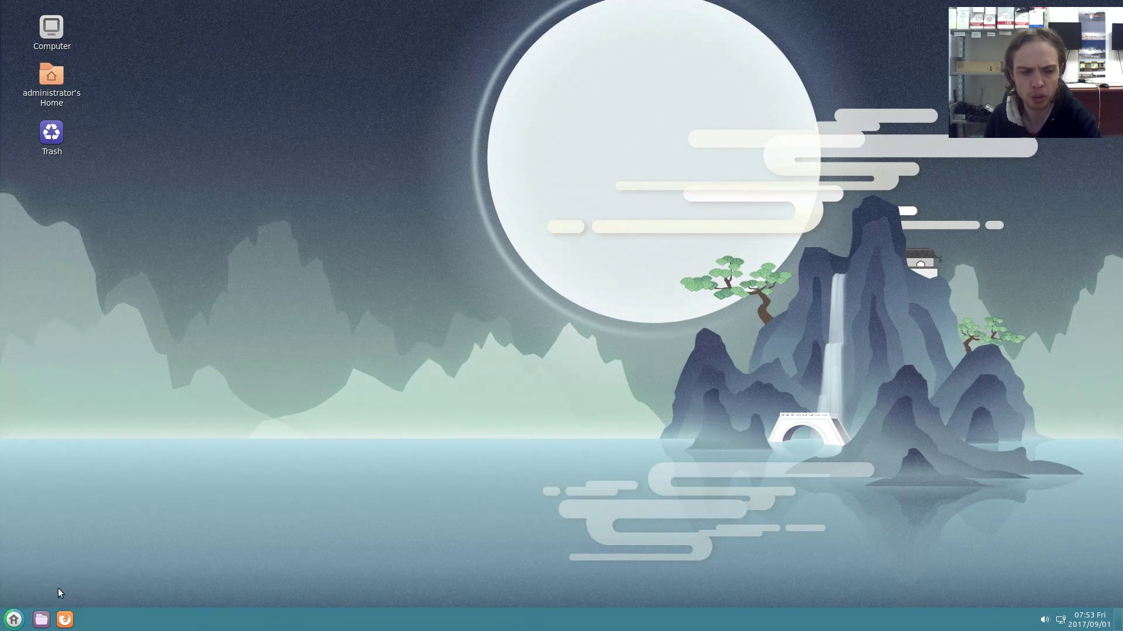
Start installing WPS 办公软件 from the recommended software popup and authorise with the password.
{"action": "left_click", "coordinate": [14, 618]}
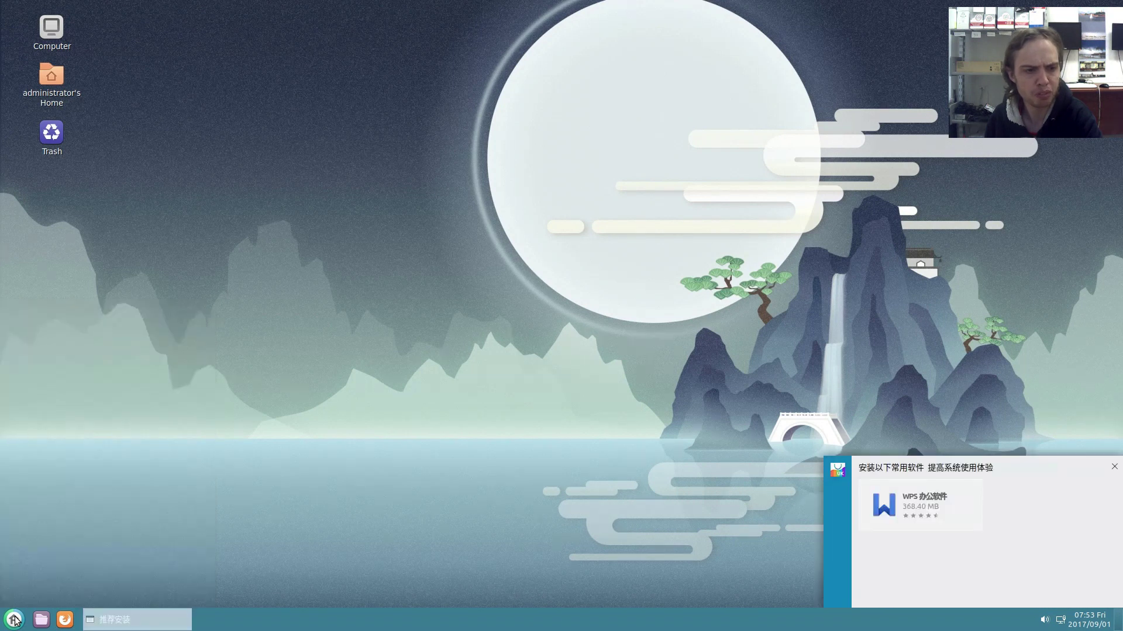
{"action": "mouse_move", "coordinate": [919, 504]}
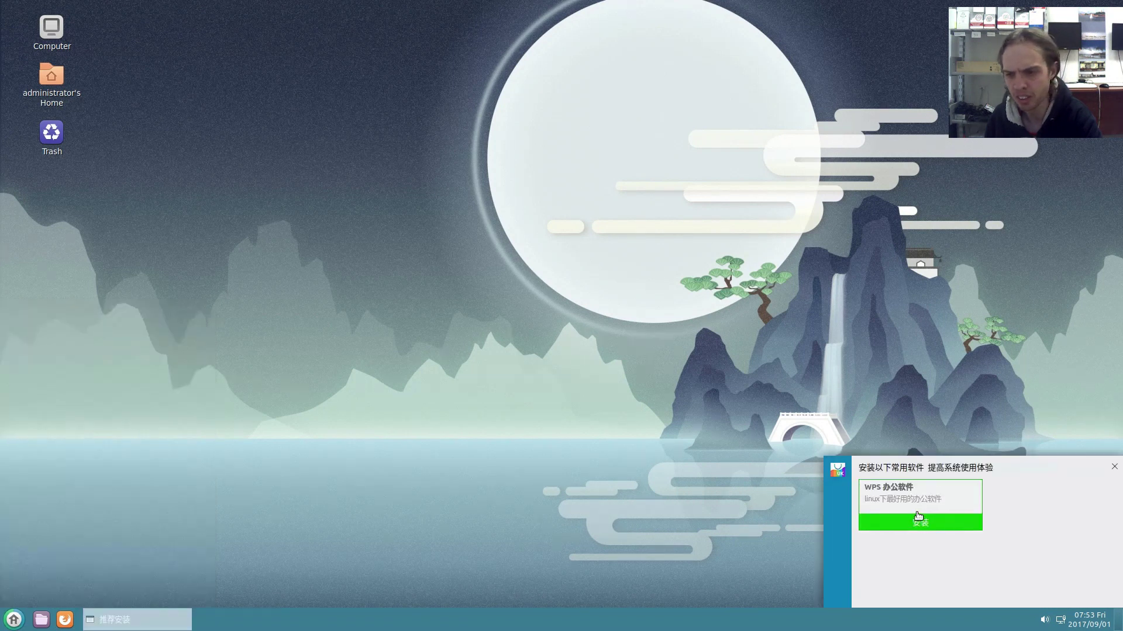
{"action": "left_click", "coordinate": [906, 524]}
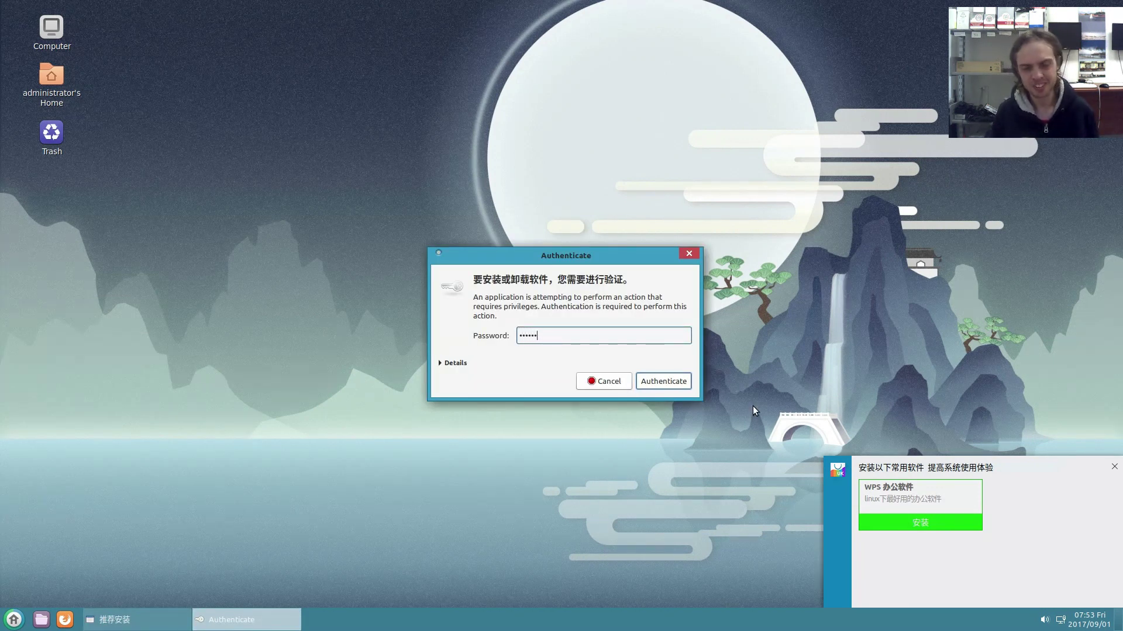
{"action": "key", "text": "Return"}
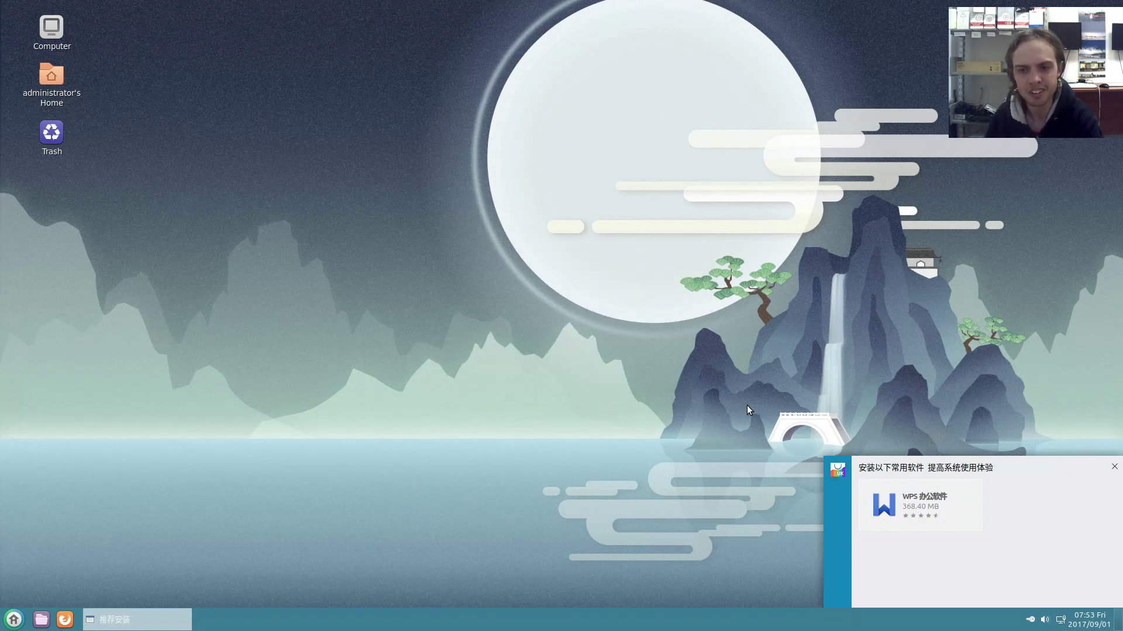
Choose Shutdown from the Power menu, cancel it, and reopen the application menu.
{"action": "left_click", "coordinate": [18, 624]}
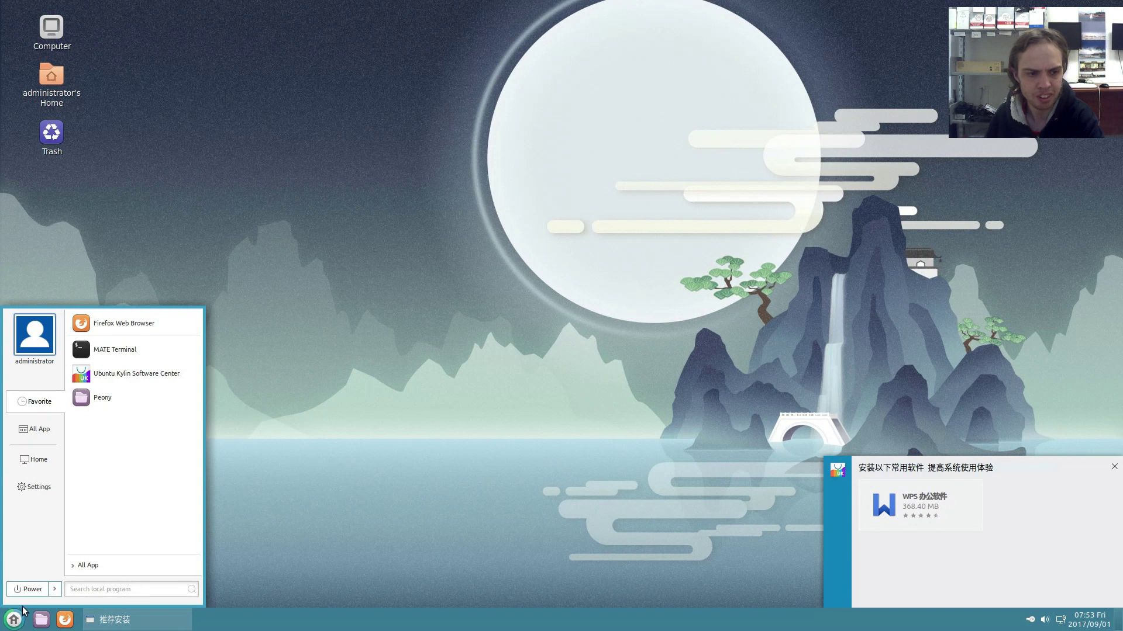
{"action": "left_click", "coordinate": [52, 590]}
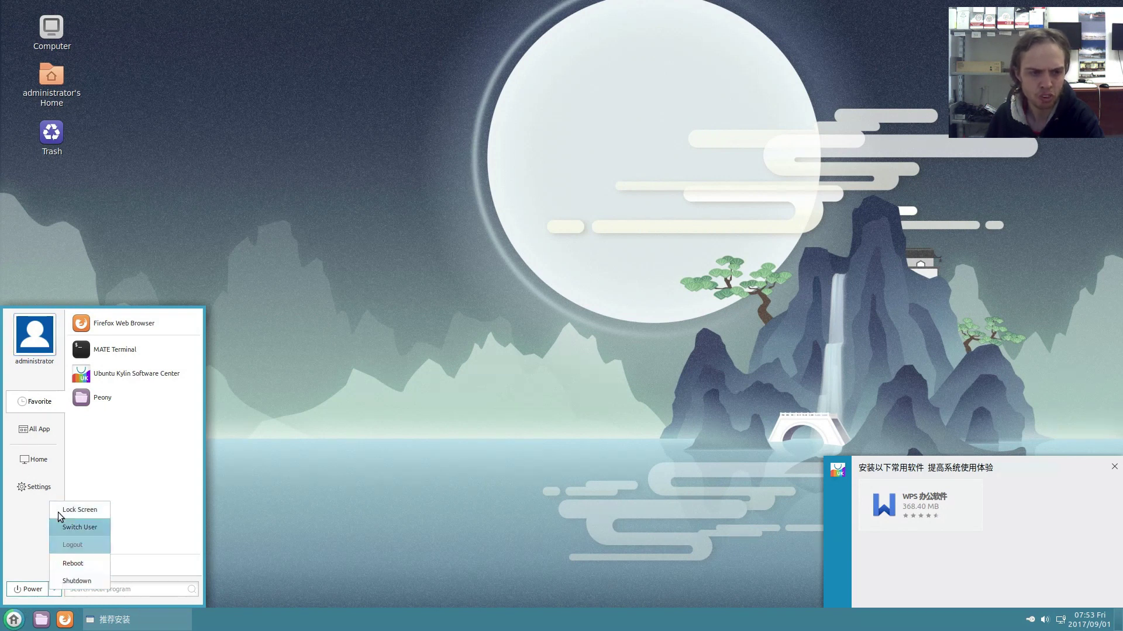
{"action": "left_click", "coordinate": [72, 580]}
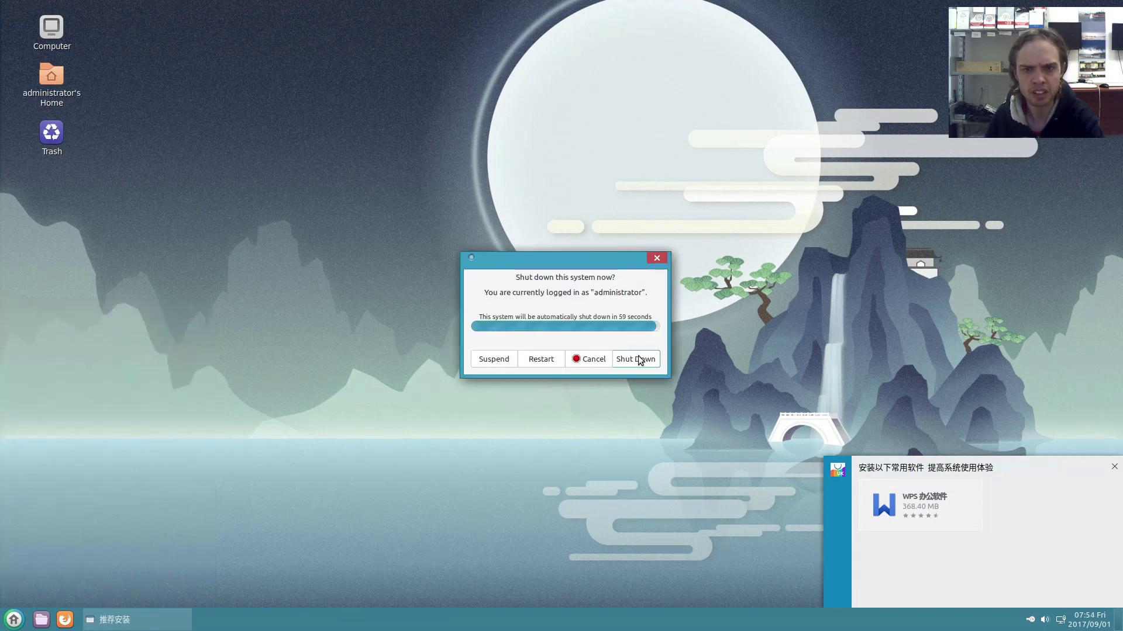
{"action": "left_click", "coordinate": [657, 260]}
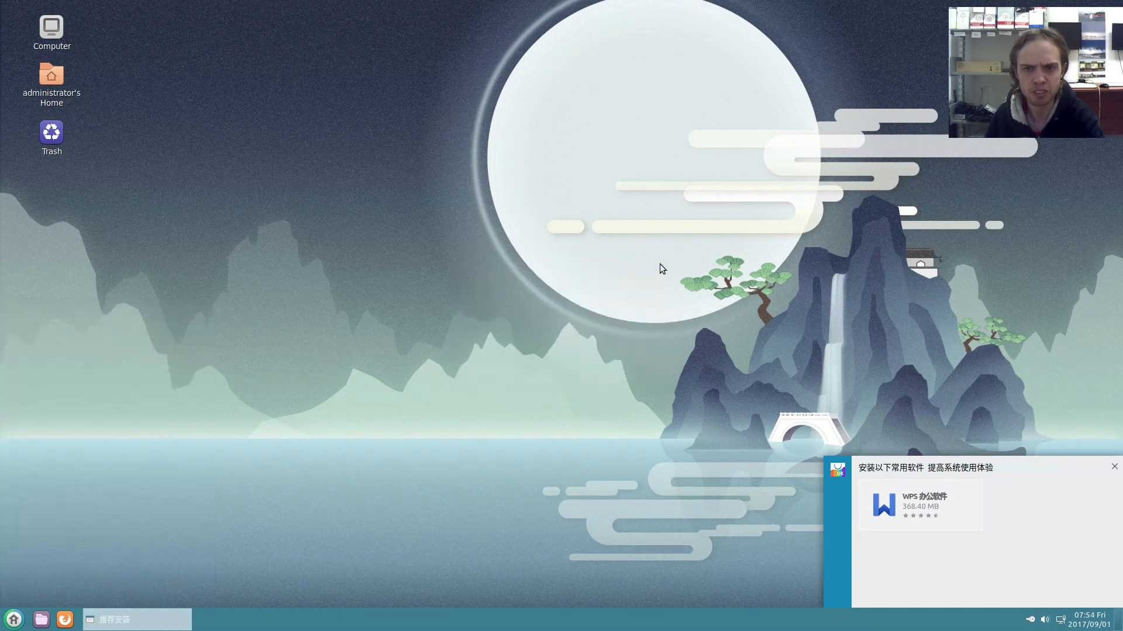
{"action": "left_click", "coordinate": [12, 618]}
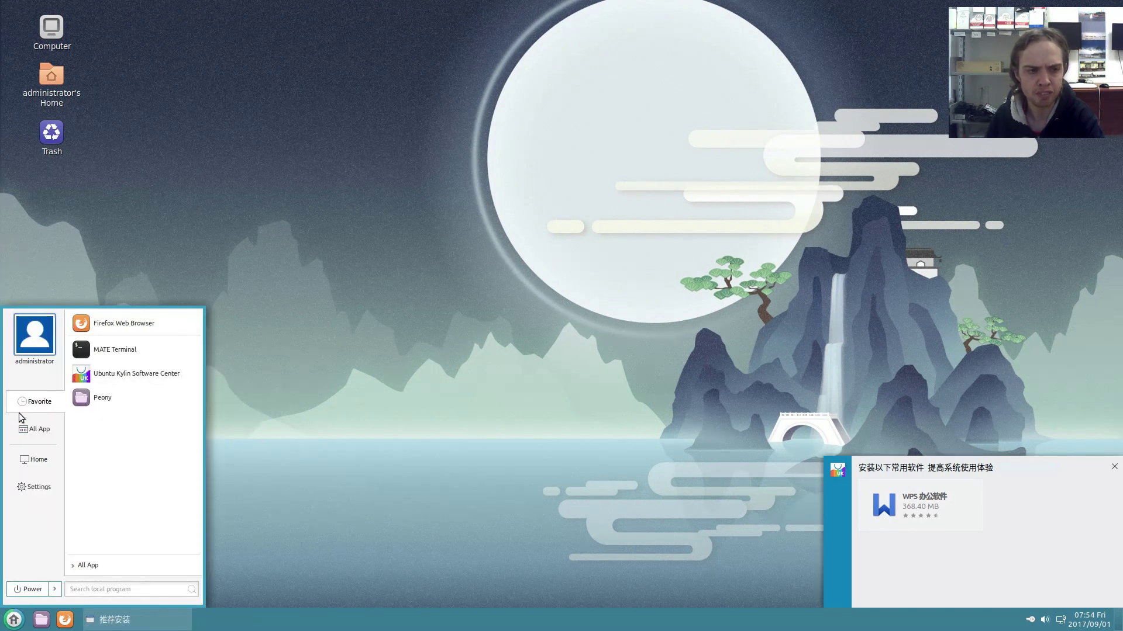
List all installed apps alphabetically and browse the expanded Office category.
{"action": "left_click", "coordinate": [30, 431]}
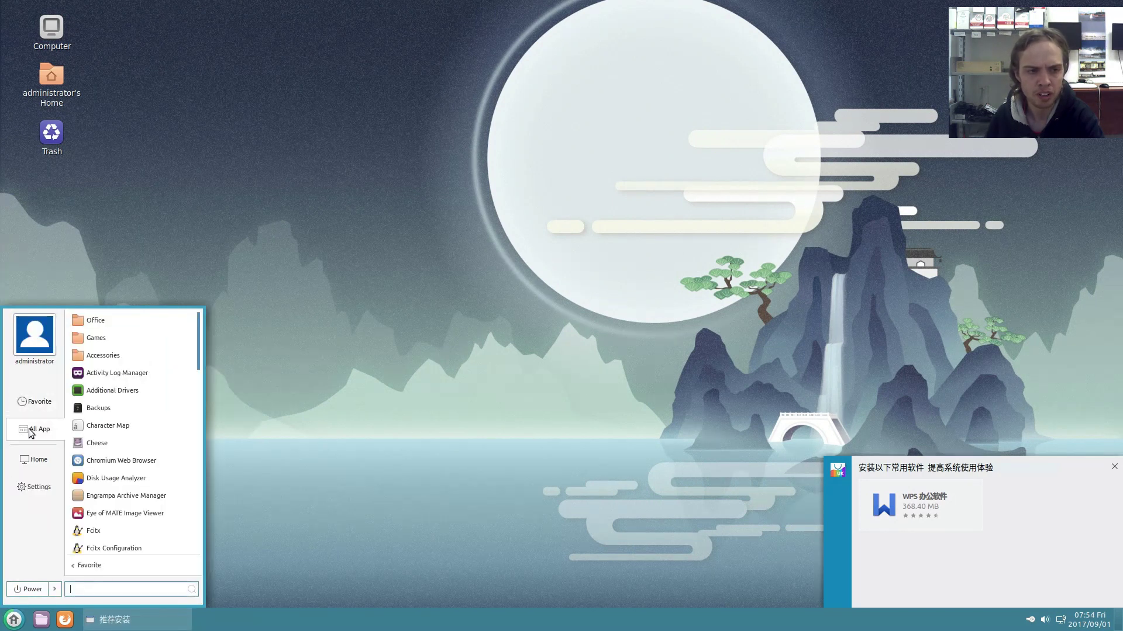
{"action": "left_click", "coordinate": [113, 320]}
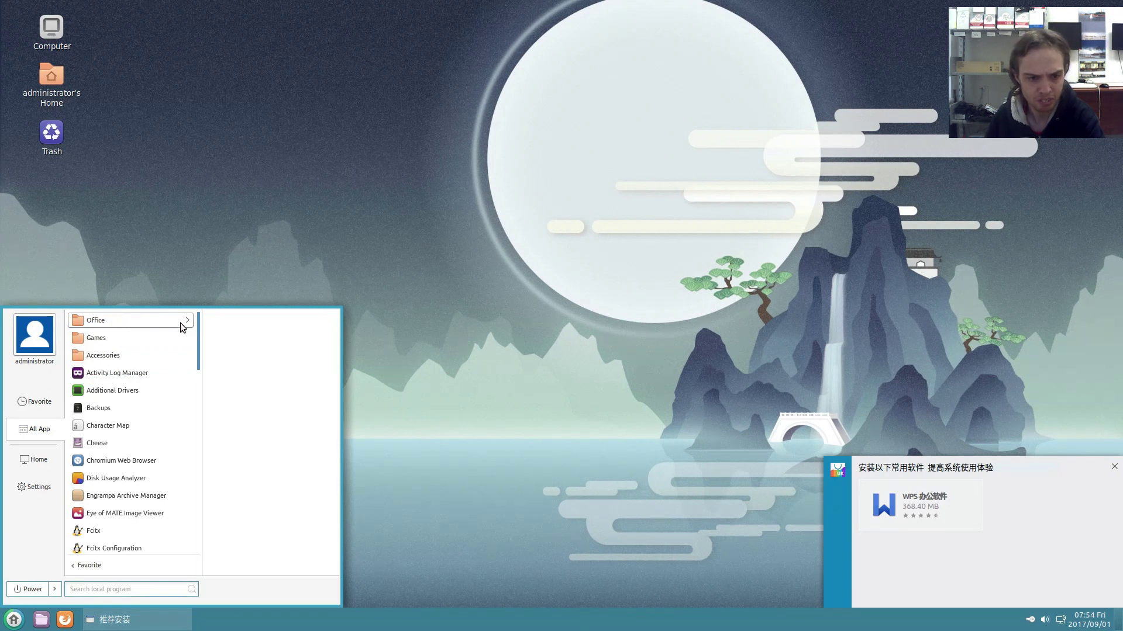
{"action": "left_click_drag", "start_coordinate": [198, 349], "coordinate": [166, 512]}
{"action": "scroll", "coordinate": [159, 537], "scroll_direction": "down", "scroll_amount": 3}
{"action": "scroll", "coordinate": [154, 515], "scroll_direction": "up", "scroll_amount": 4}
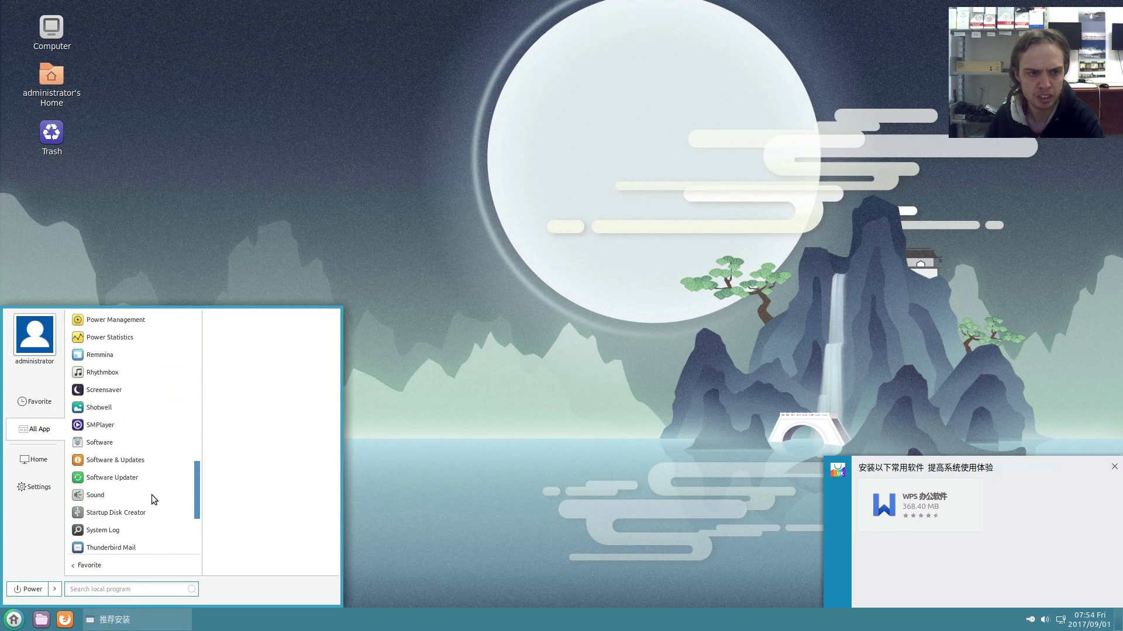
{"action": "scroll", "coordinate": [150, 479], "scroll_direction": "up", "scroll_amount": 3}
{"action": "scroll", "coordinate": [150, 478], "scroll_direction": "up", "scroll_amount": 1}
{"action": "scroll", "coordinate": [151, 465], "scroll_direction": "up", "scroll_amount": 2}
{"action": "scroll", "coordinate": [153, 441], "scroll_direction": "up", "scroll_amount": 1}
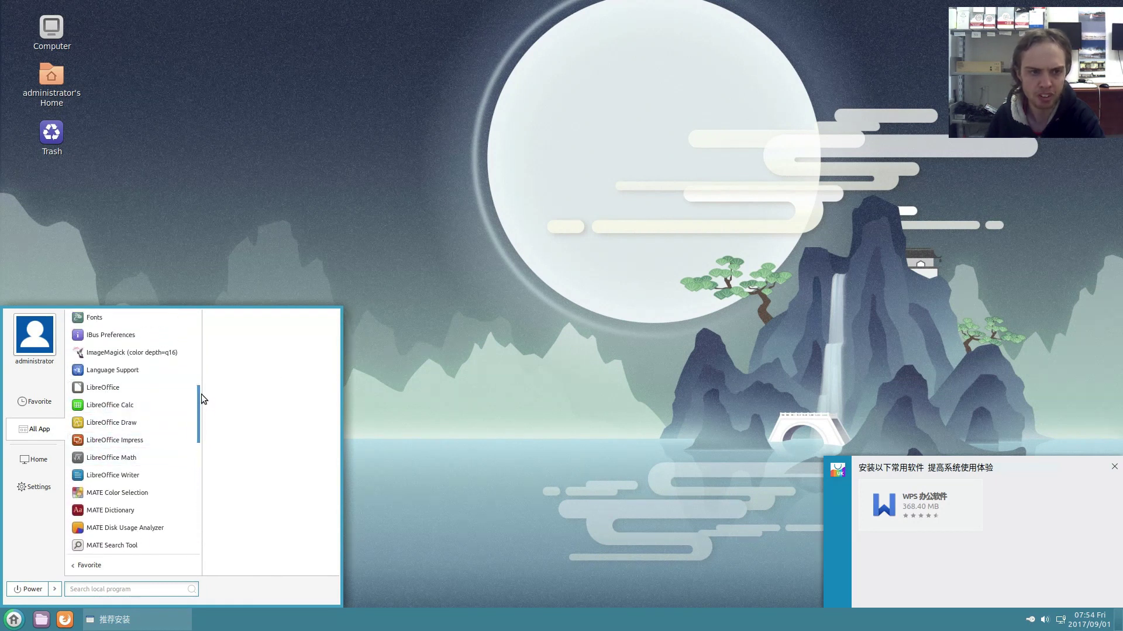
{"action": "left_click_drag", "start_coordinate": [197, 397], "coordinate": [205, 311]}
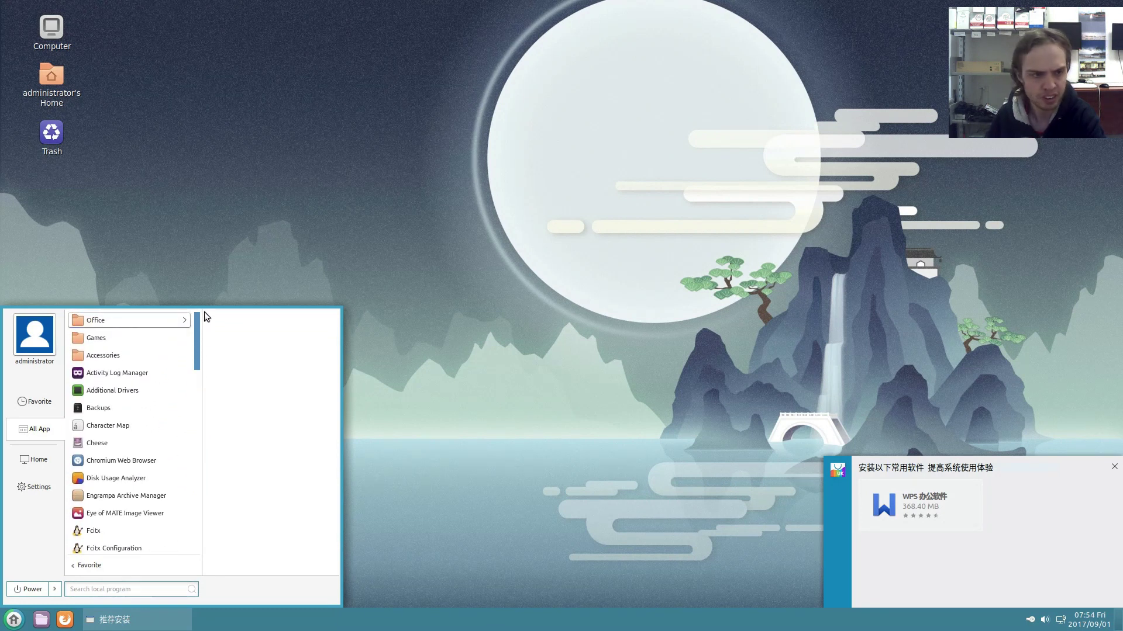
Browse the Games and Accessories categories, scroll to the list's end, and focus program search.
{"action": "left_click", "coordinate": [168, 339]}
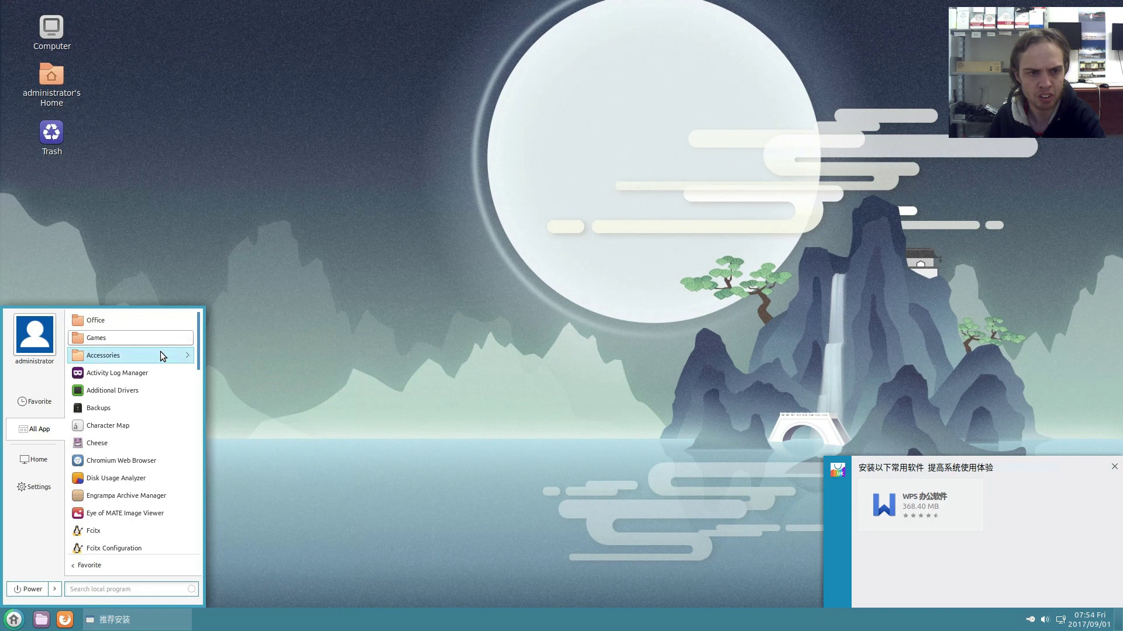
{"action": "left_click", "coordinate": [161, 354]}
{"action": "left_click", "coordinate": [164, 355]}
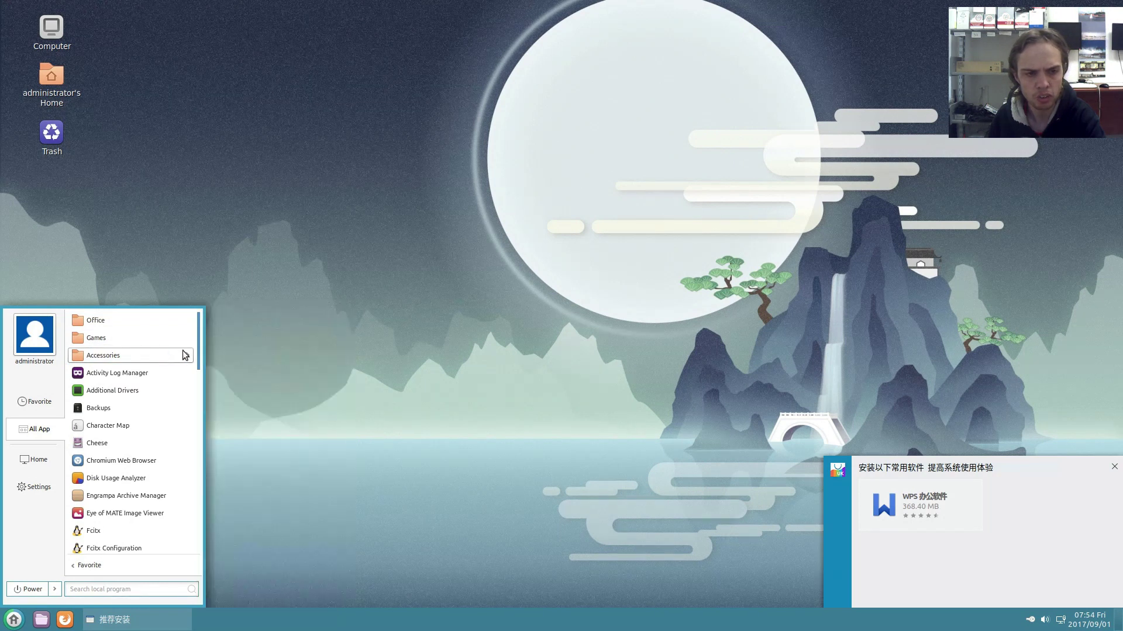
{"action": "mouse_move", "coordinate": [197, 350]}
{"action": "left_mouse_down"}
{"action": "mouse_move", "coordinate": [169, 455]}
{"action": "mouse_move", "coordinate": [174, 544]}
{"action": "left_mouse_up"}
{"action": "left_click", "coordinate": [127, 583]}
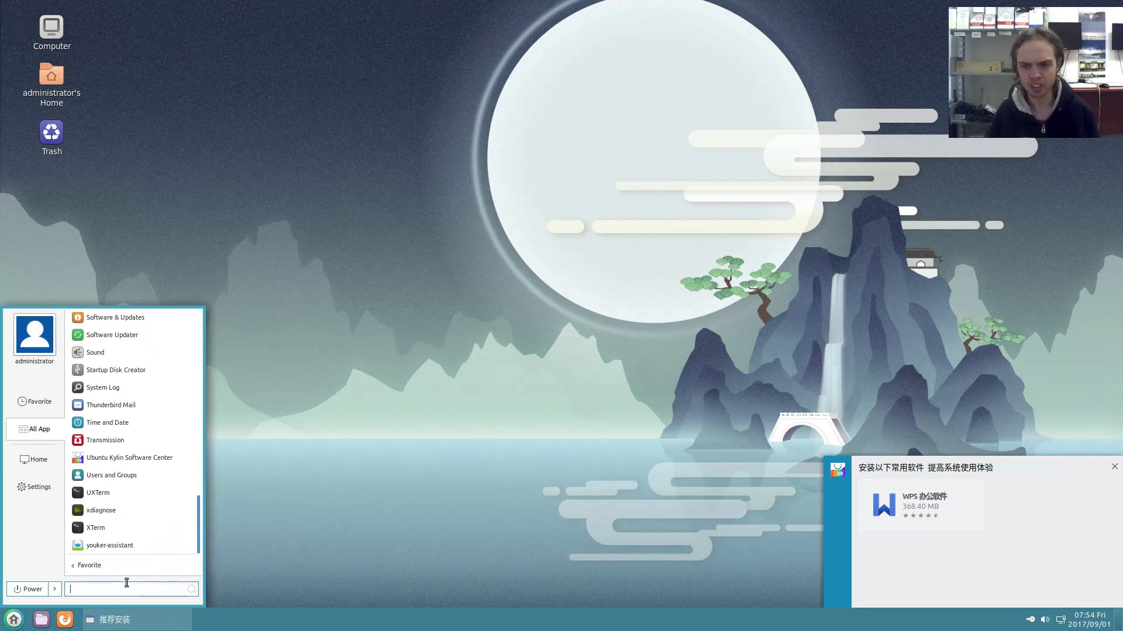
Launch MATE System Monitor via 'sys' search and show its System tab at top right.
{"action": "type", "text": "sys"}
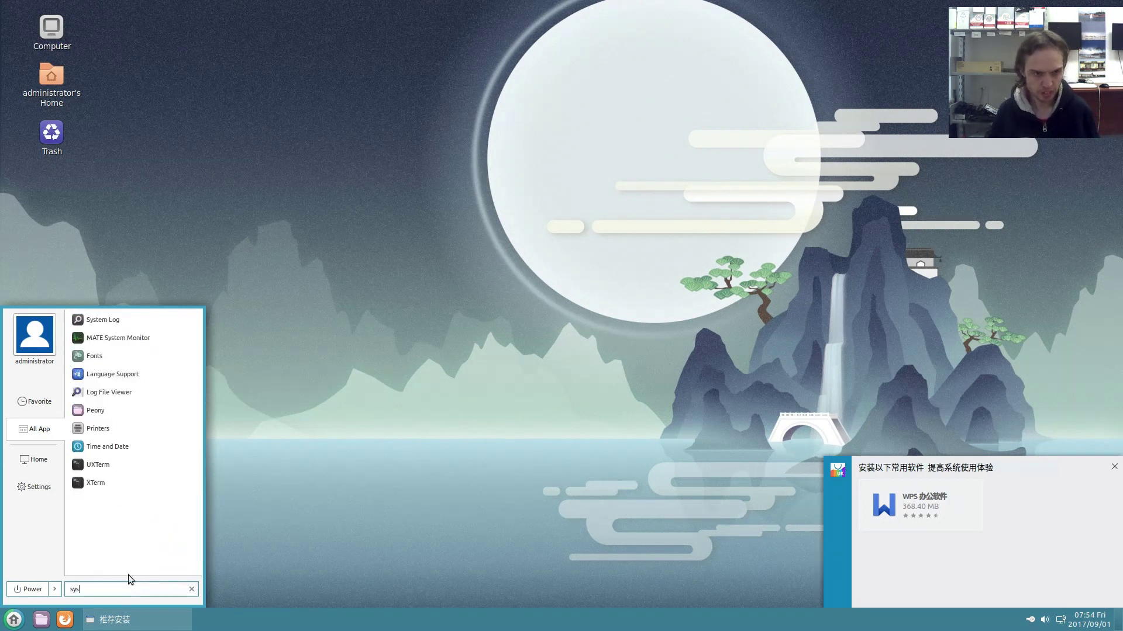
{"action": "left_click", "coordinate": [121, 338]}
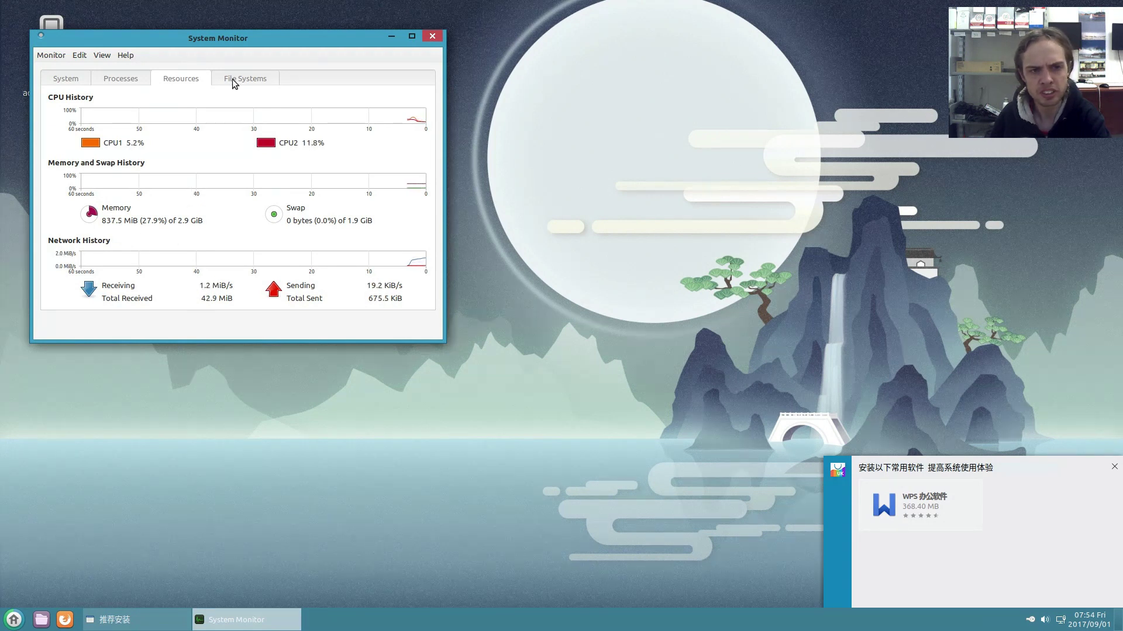
{"action": "left_click_drag", "start_coordinate": [279, 42], "coordinate": [890, 70]}
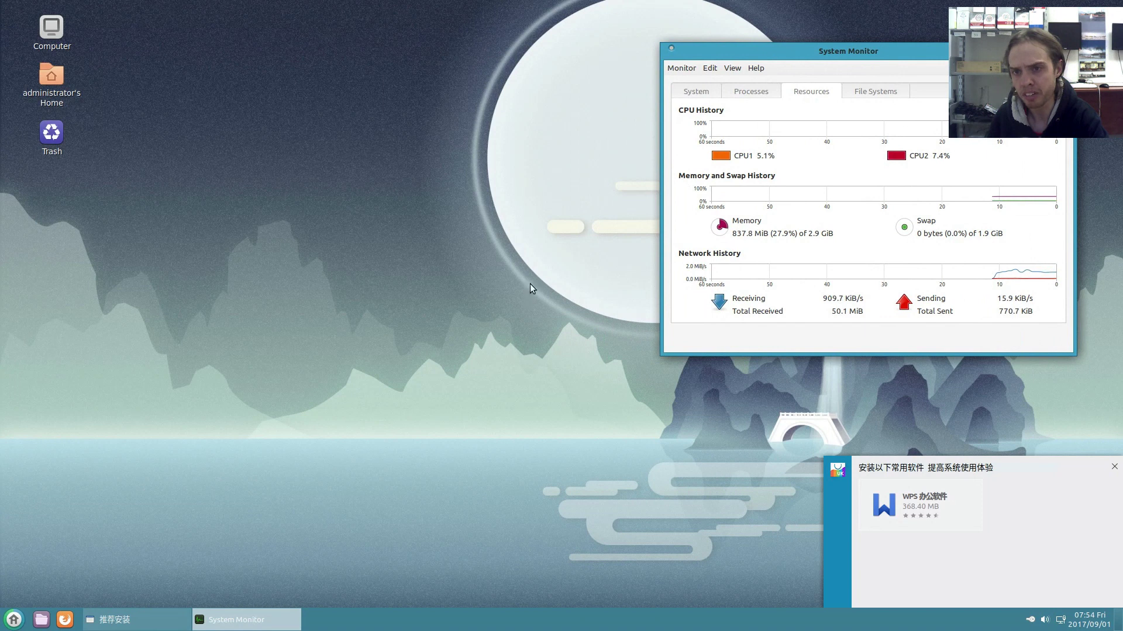
{"action": "left_click", "coordinate": [706, 94]}
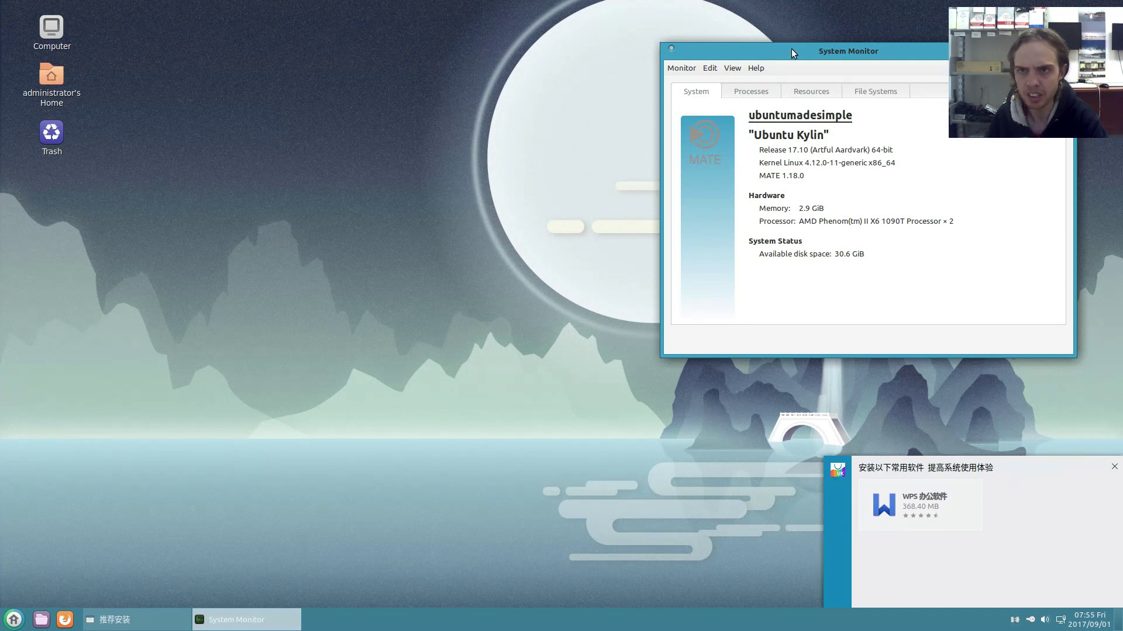
{"action": "left_click_drag", "start_coordinate": [793, 50], "coordinate": [838, 22]}
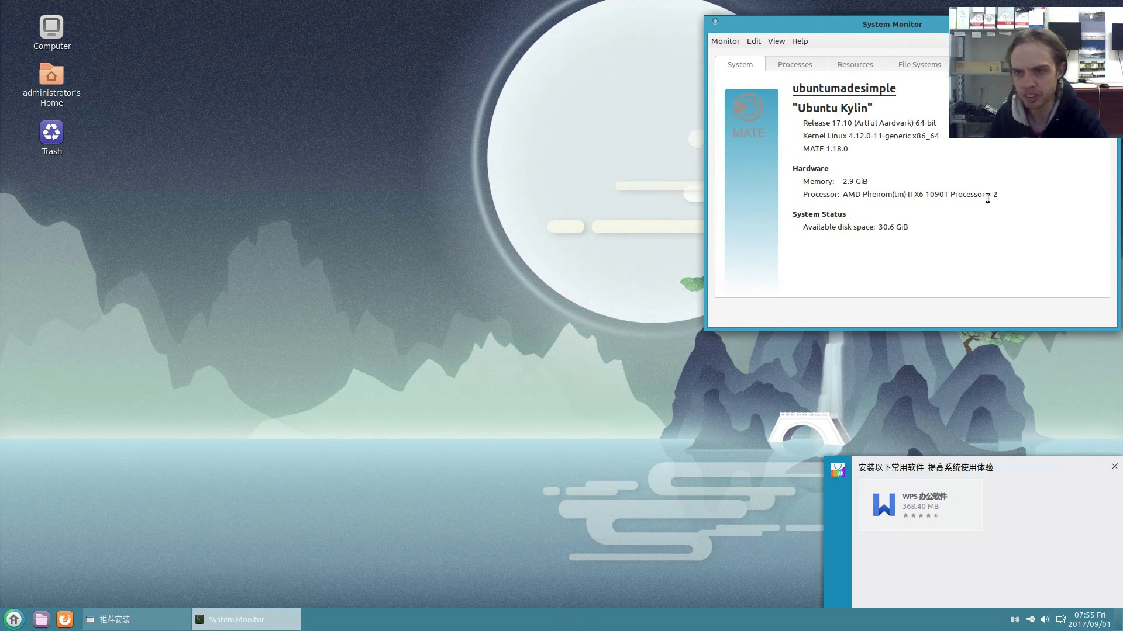
{"action": "double_click", "coordinate": [65, 78]}
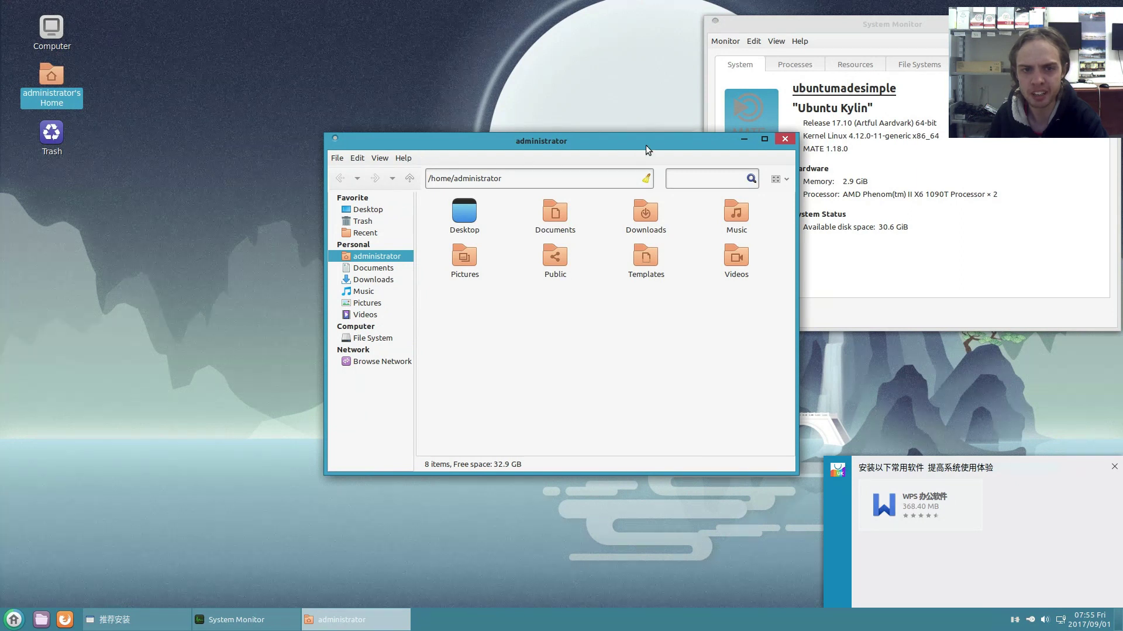
{"action": "left_click", "coordinate": [785, 139]}
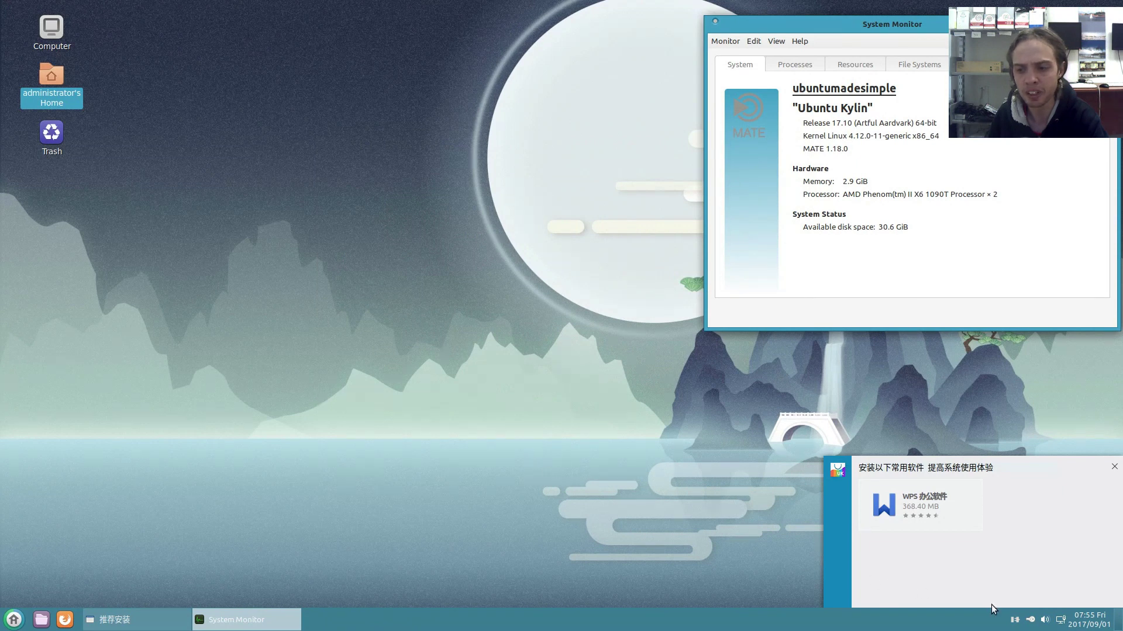
Glance at the taskbar calendar, then open Change Desktop Background from the desktop menu.
{"action": "left_click", "coordinate": [1095, 626]}
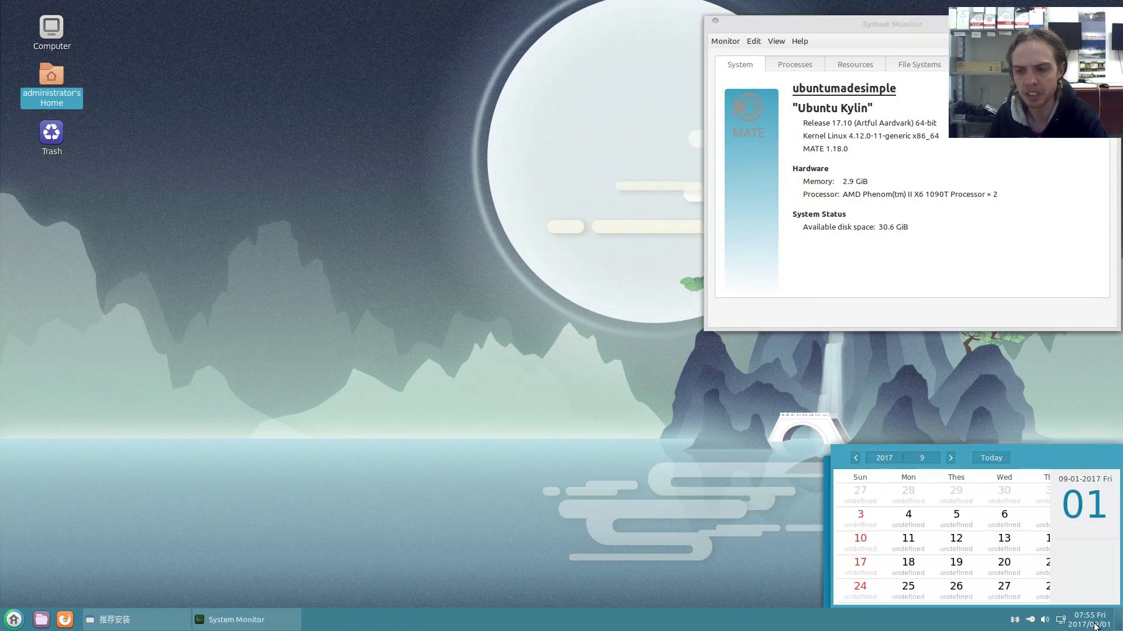
{"action": "left_click", "coordinate": [1095, 626]}
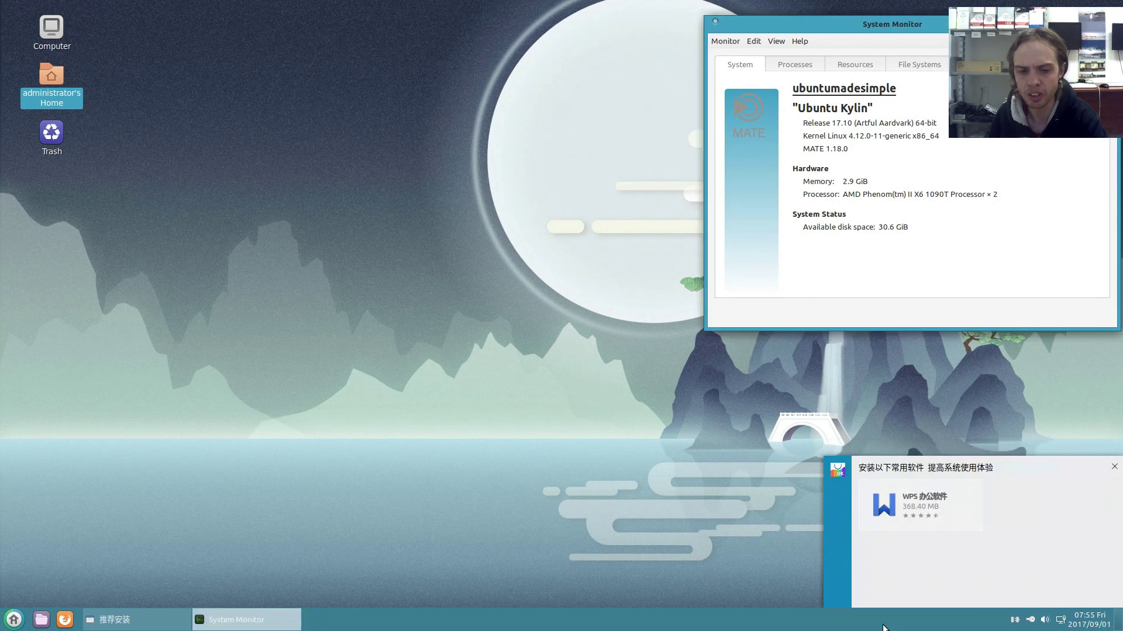
{"action": "right_click", "coordinate": [341, 313]}
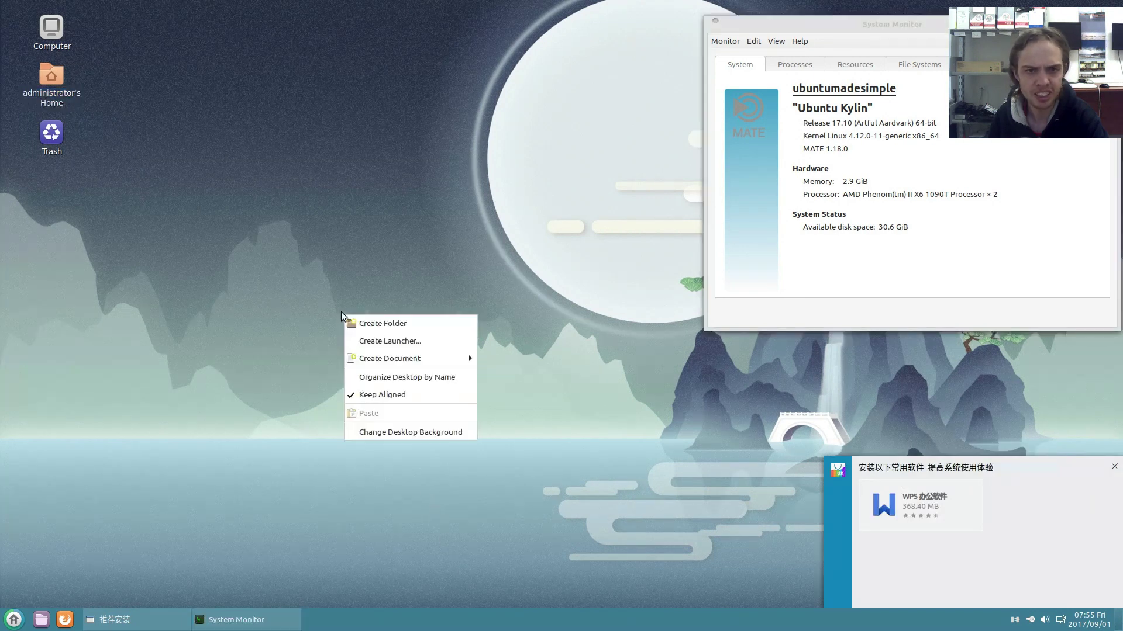
{"action": "left_click", "coordinate": [389, 435]}
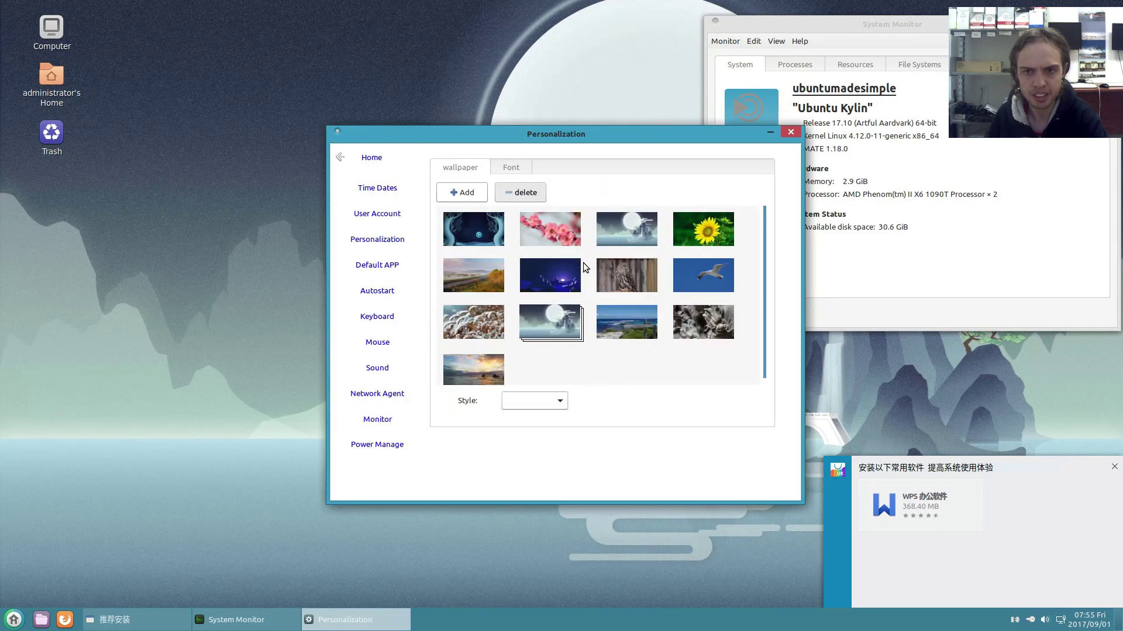
{"action": "left_click", "coordinate": [376, 265]}
{"action": "left_click", "coordinate": [377, 318]}
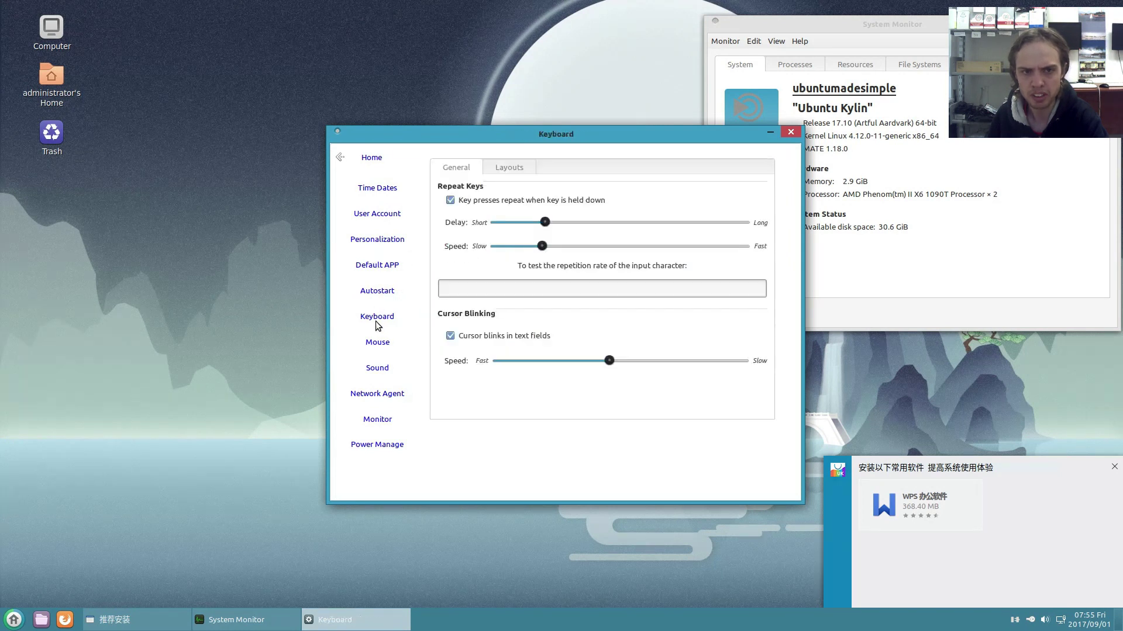
{"action": "left_click", "coordinate": [375, 345]}
{"action": "left_click", "coordinate": [374, 369]}
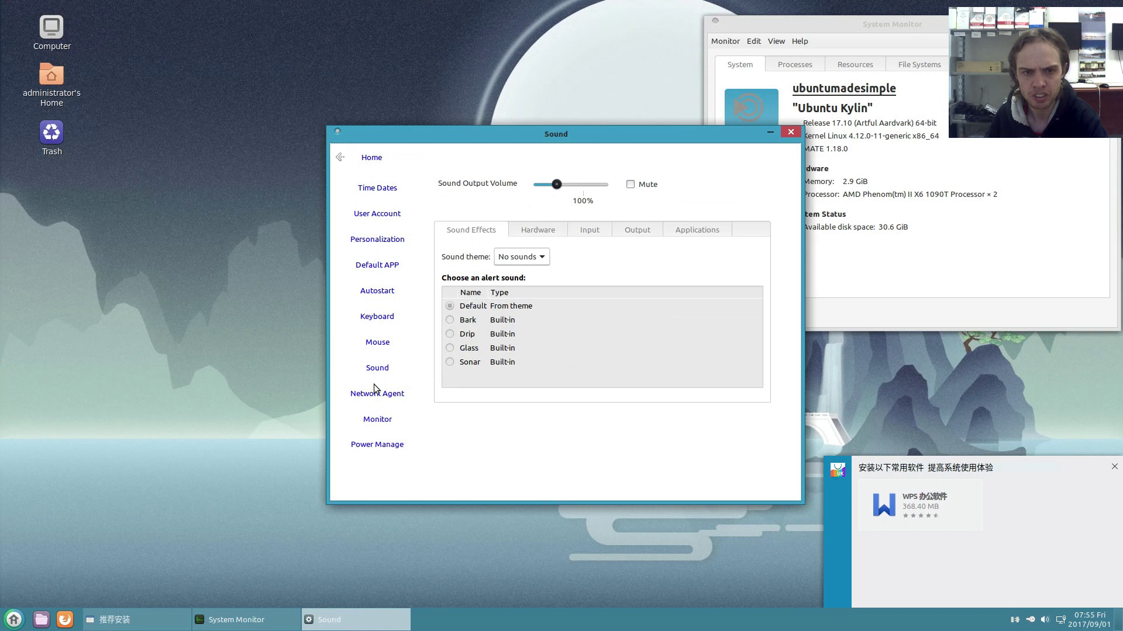
{"action": "left_click", "coordinate": [377, 394]}
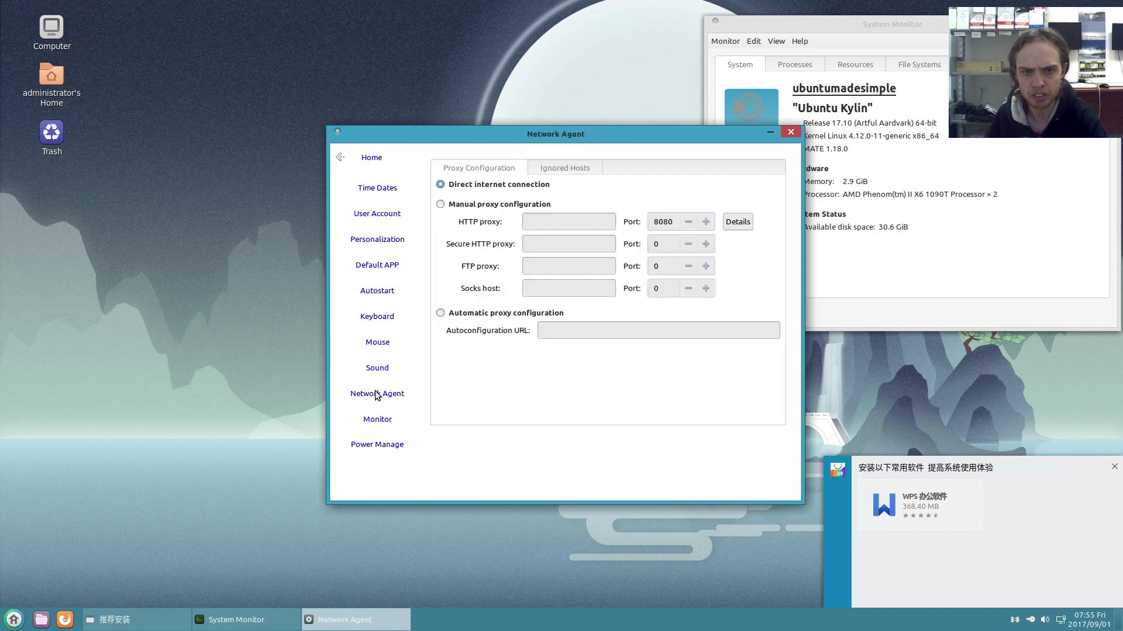
{"action": "left_click", "coordinate": [335, 158]}
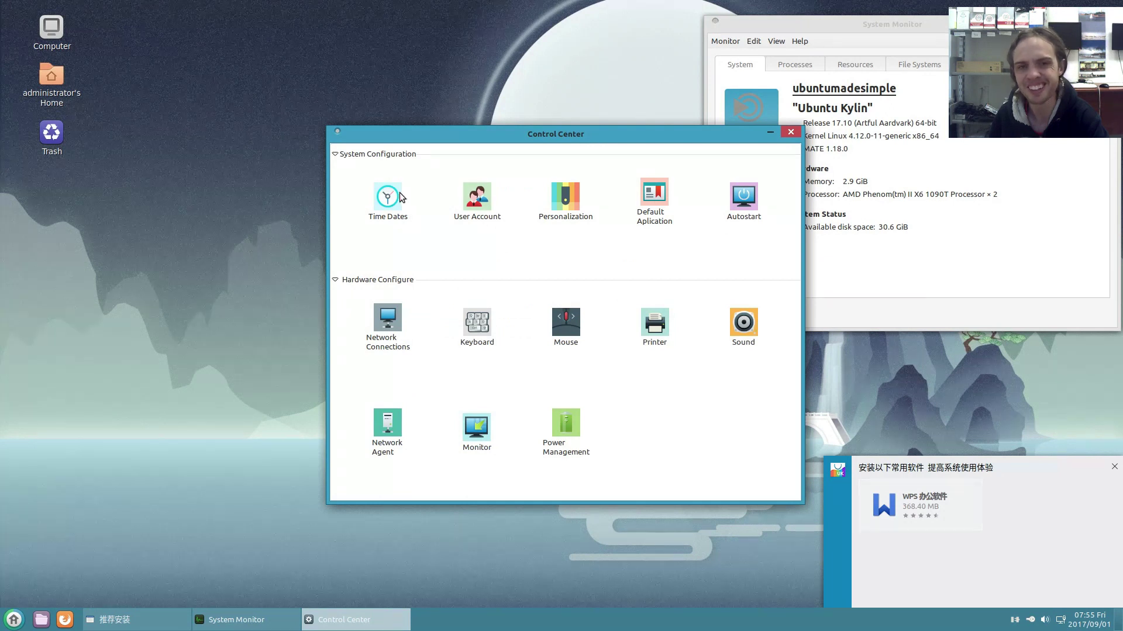
{"action": "left_click", "coordinate": [567, 195]}
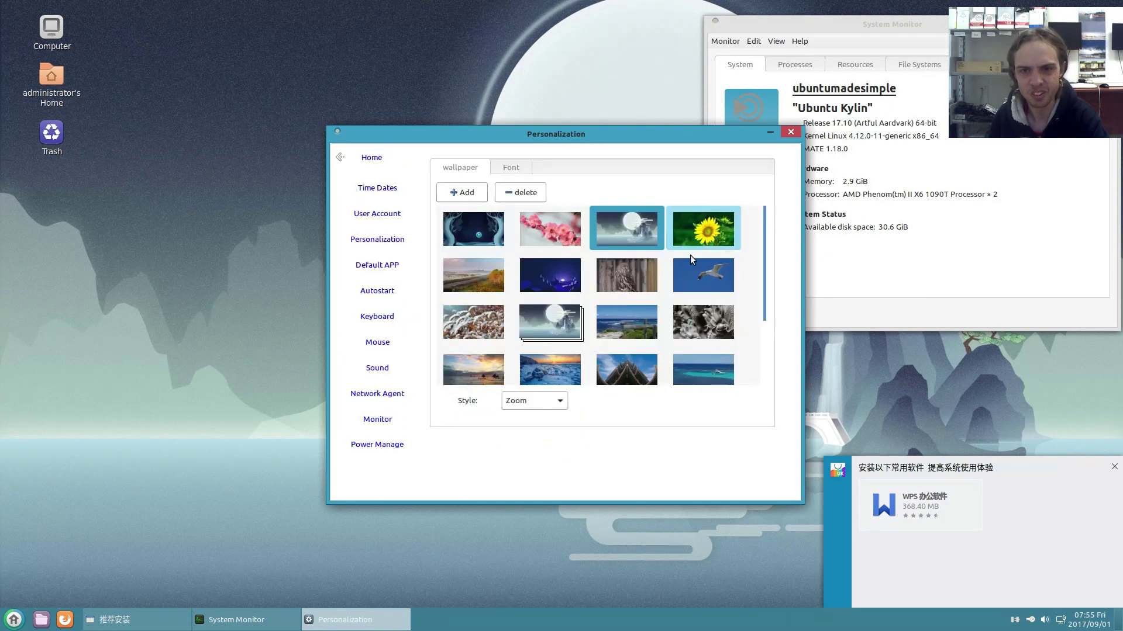
Apply the turquoise ocean yacht picture as wallpaper and close the Personalization window.
{"action": "scroll", "coordinate": [640, 260], "scroll_direction": "down", "scroll_amount": 3}
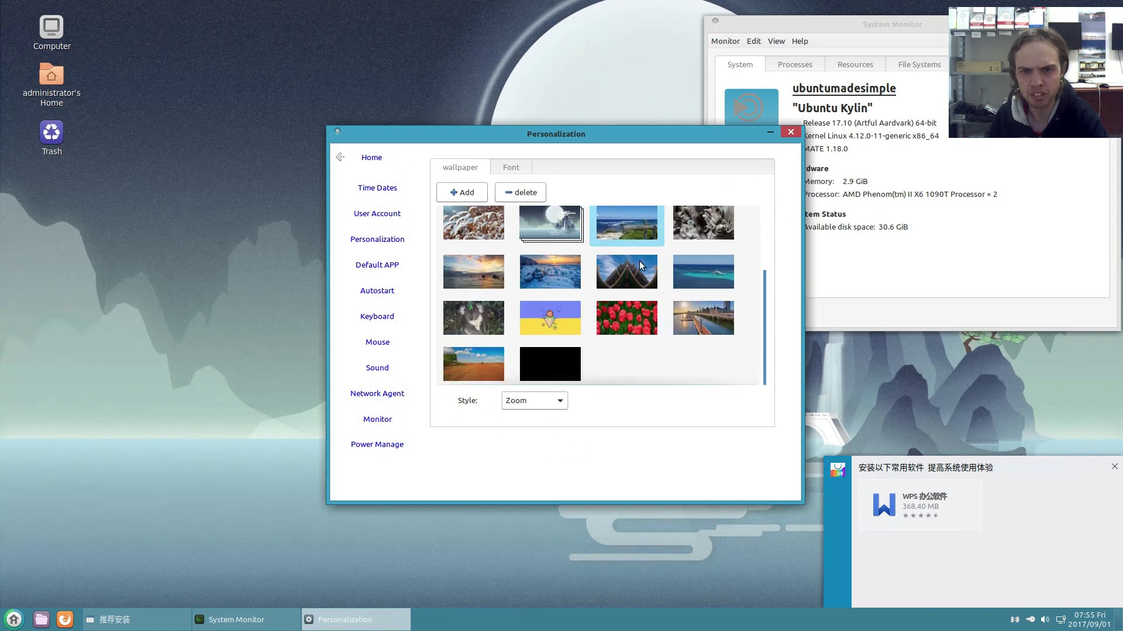
{"action": "scroll", "coordinate": [639, 263], "scroll_direction": "up", "scroll_amount": 1}
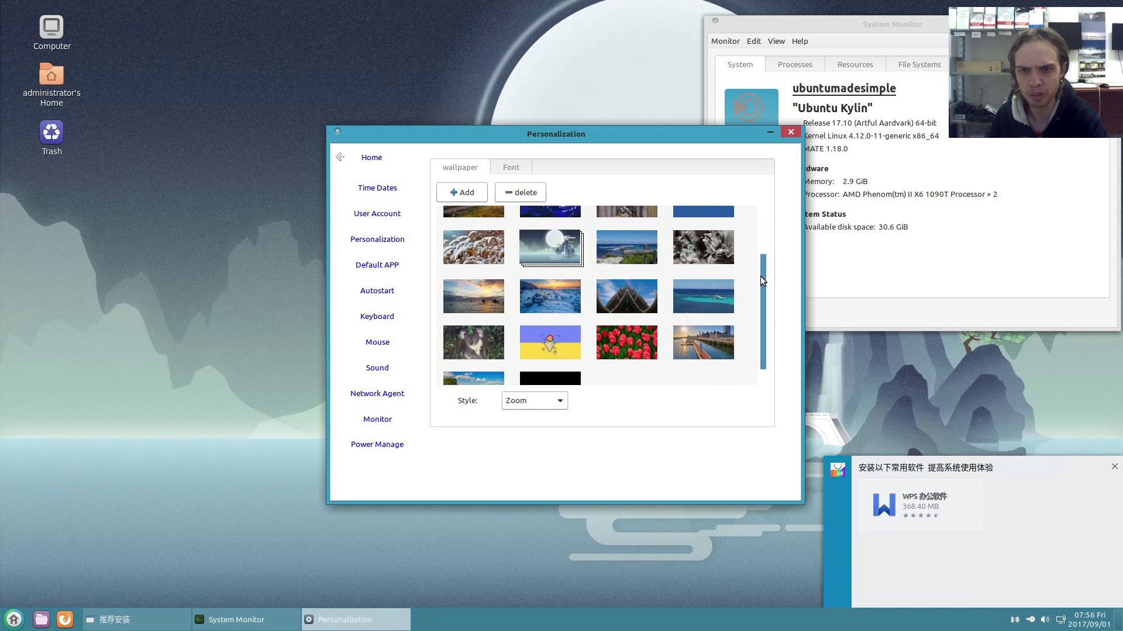
{"action": "scroll", "coordinate": [760, 276], "scroll_direction": "up", "scroll_amount": 1}
{"action": "left_click", "coordinate": [700, 314]}
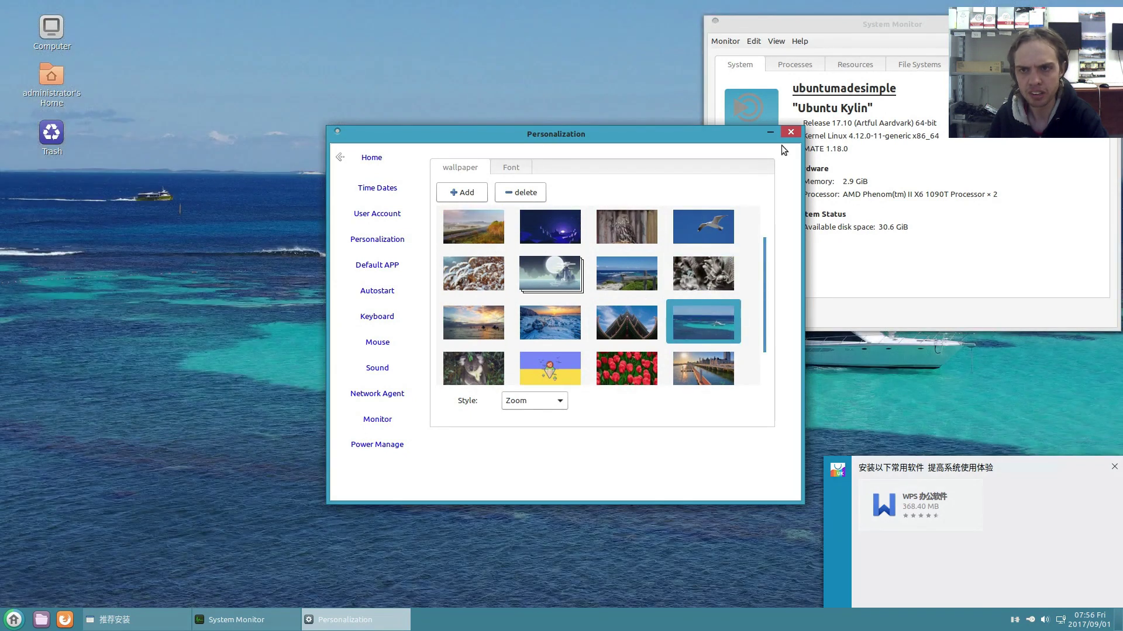
{"action": "left_click", "coordinate": [790, 134]}
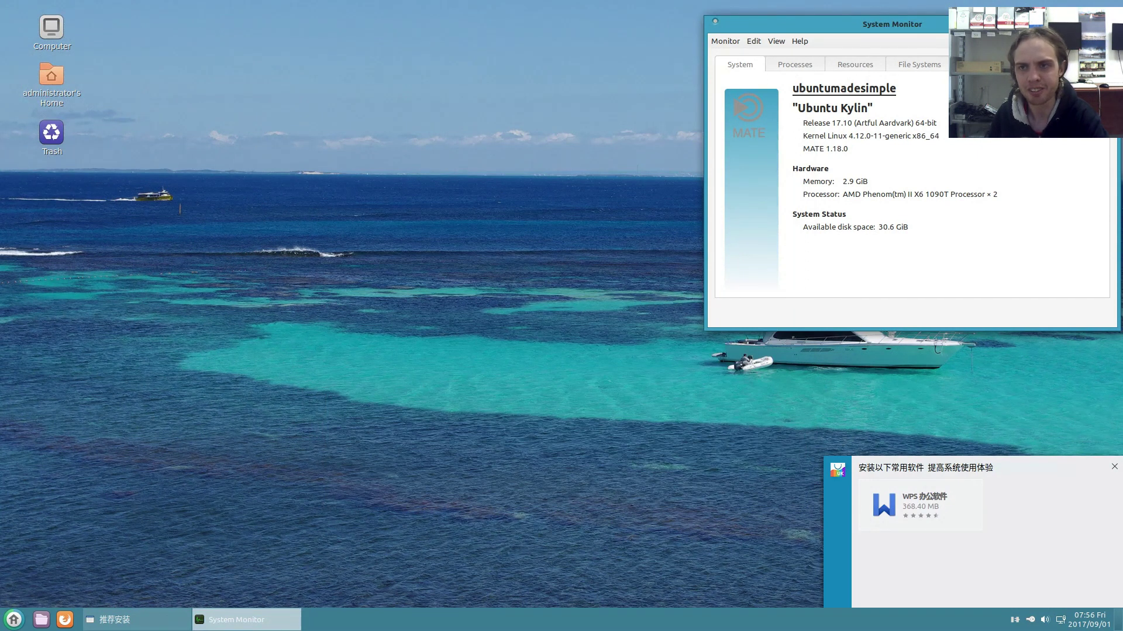
{"action": "left_click_drag", "start_coordinate": [819, 24], "coordinate": [676, 18]}
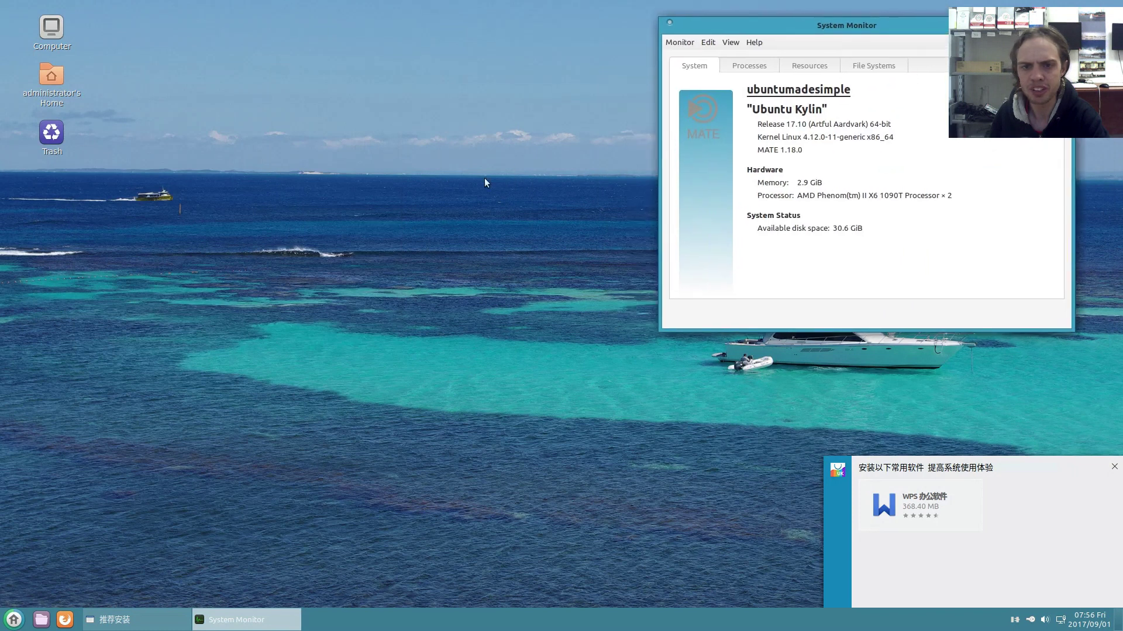
{"action": "right_click", "coordinate": [358, 210]}
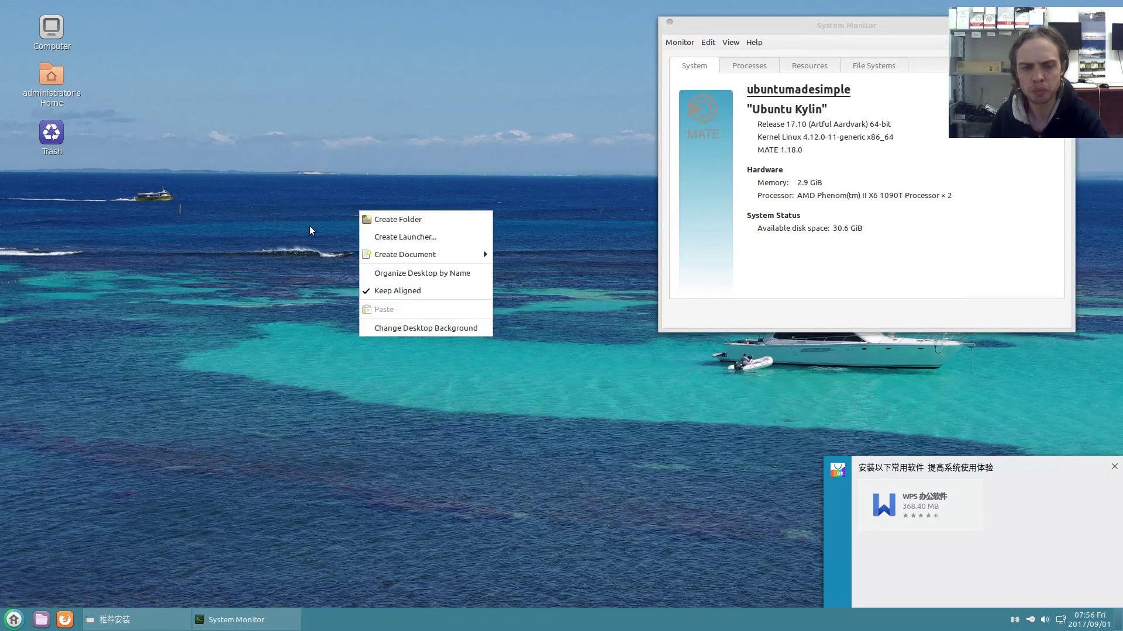
{"action": "left_click", "coordinate": [297, 234]}
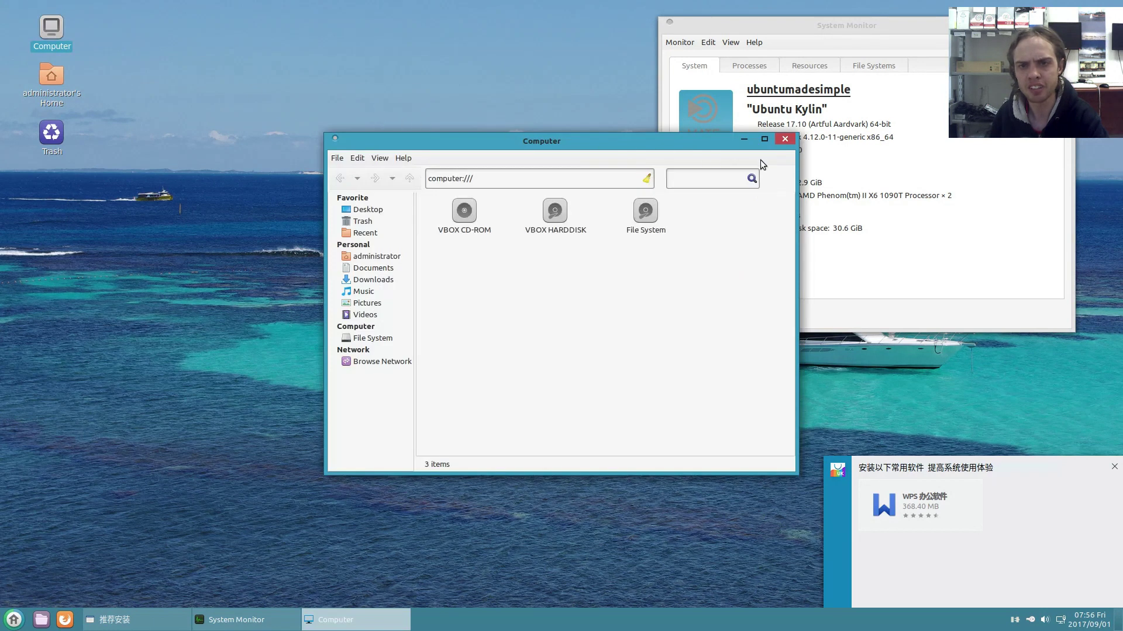
{"action": "left_click", "coordinate": [784, 141]}
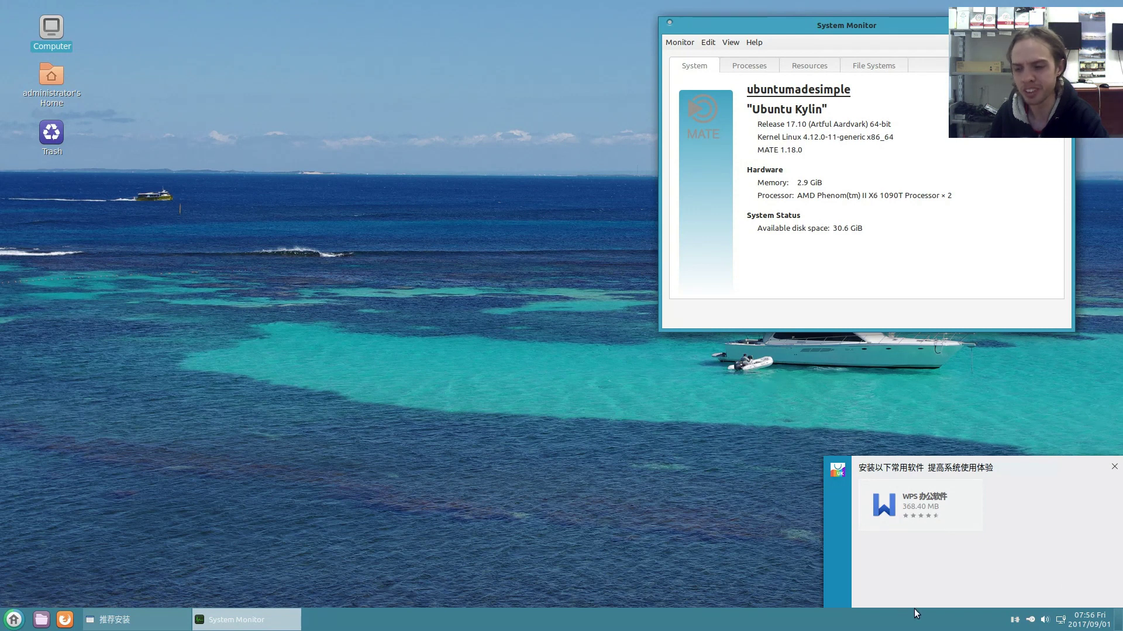
{"action": "right_click", "coordinate": [1011, 623]}
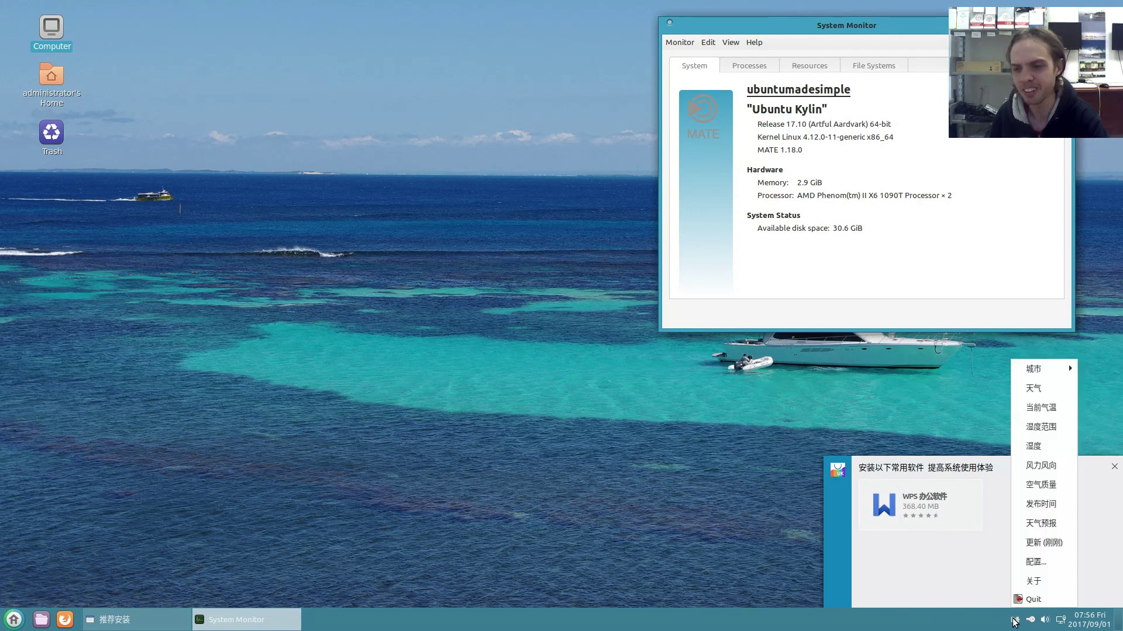
{"action": "left_click", "coordinate": [1011, 623]}
{"action": "left_click", "coordinate": [541, 469]}
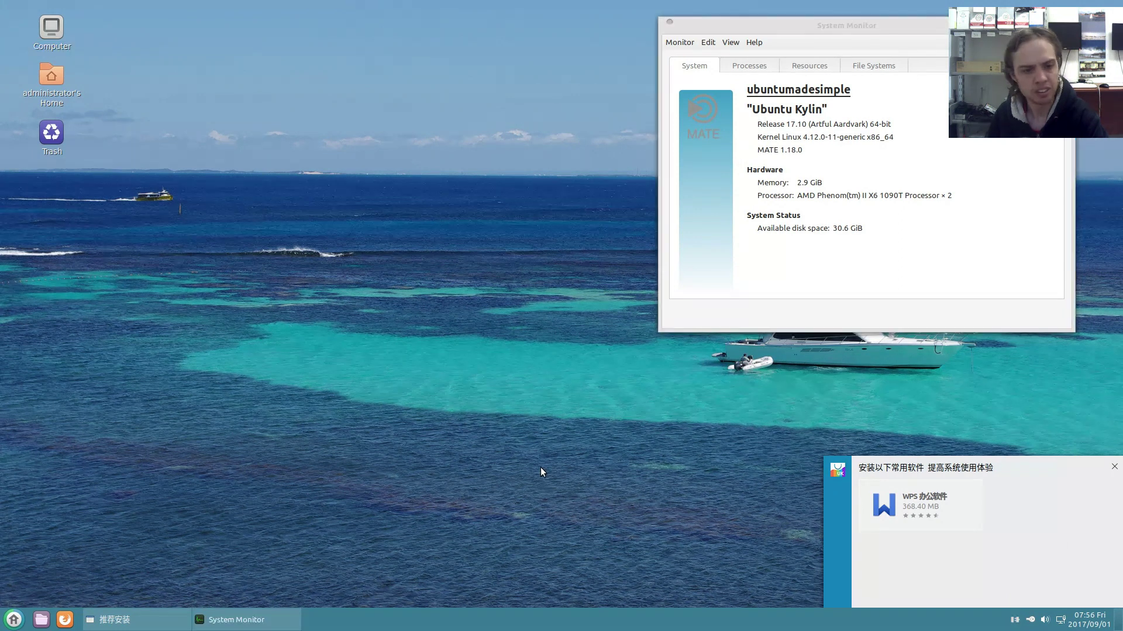